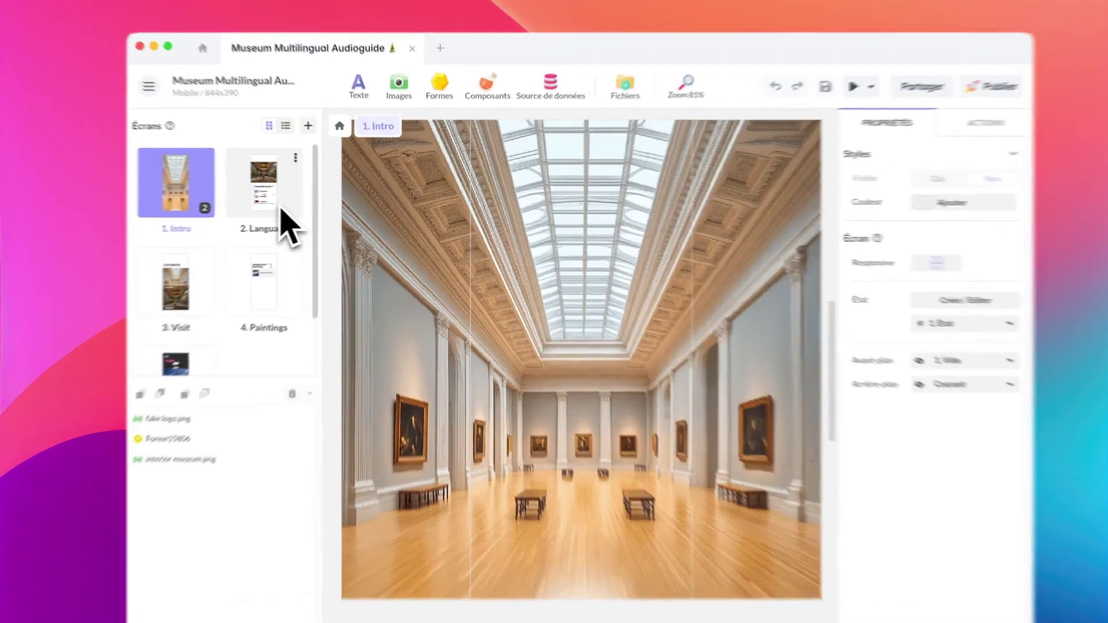
- Review the Language, Visit, Paintings and POI screens of the audioguide project in turn
{"action": "left_click", "coordinate": [306, 206]}
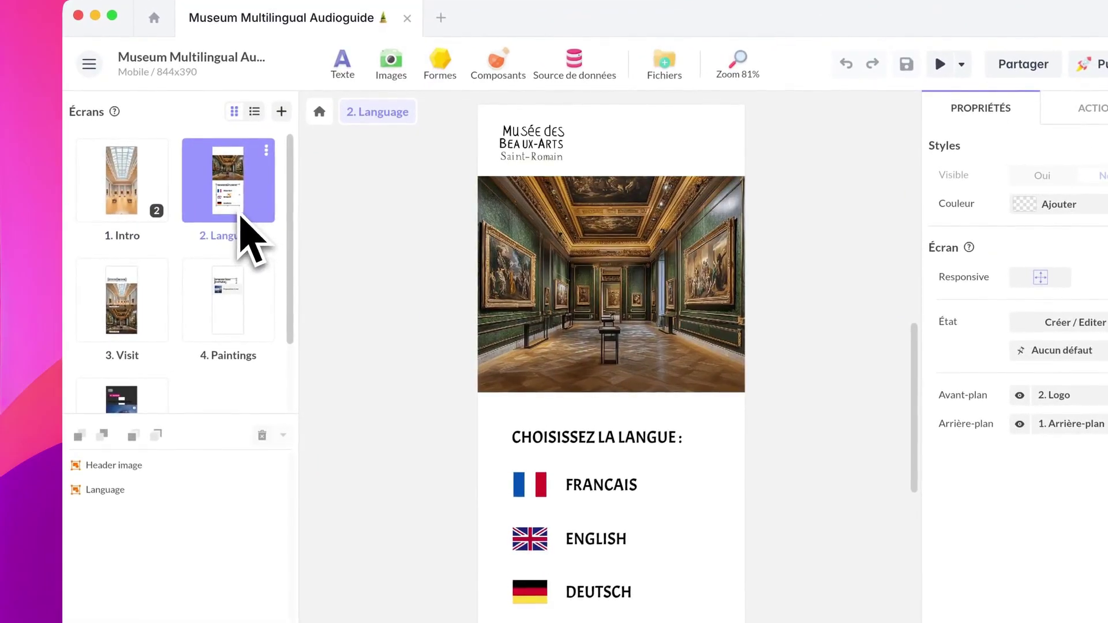
{"action": "left_click", "coordinate": [133, 332]}
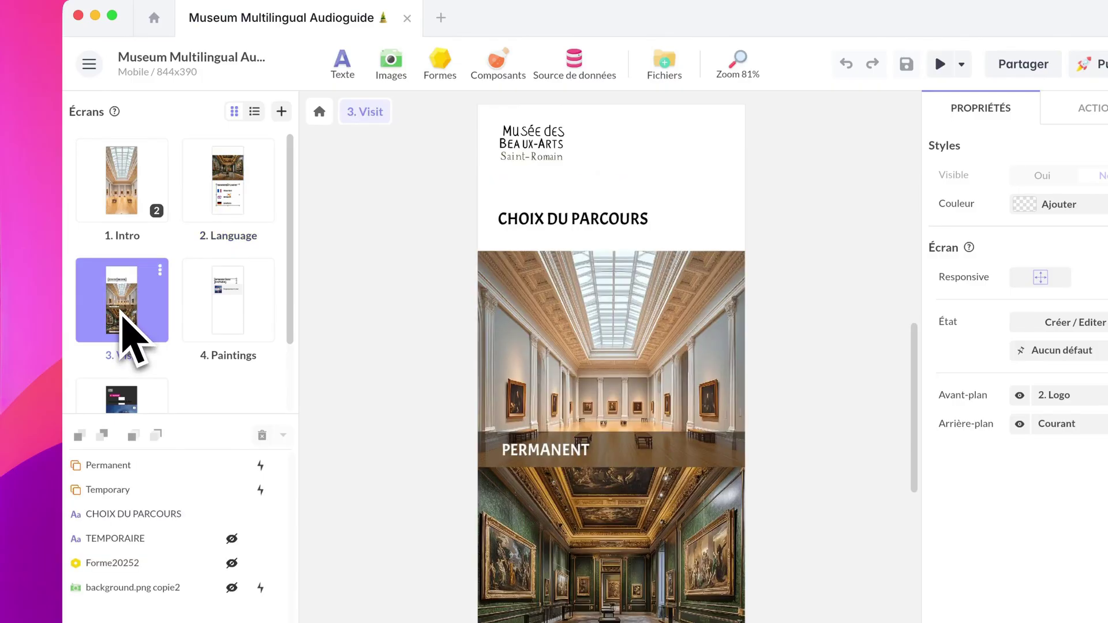
{"action": "left_click", "coordinate": [230, 331]}
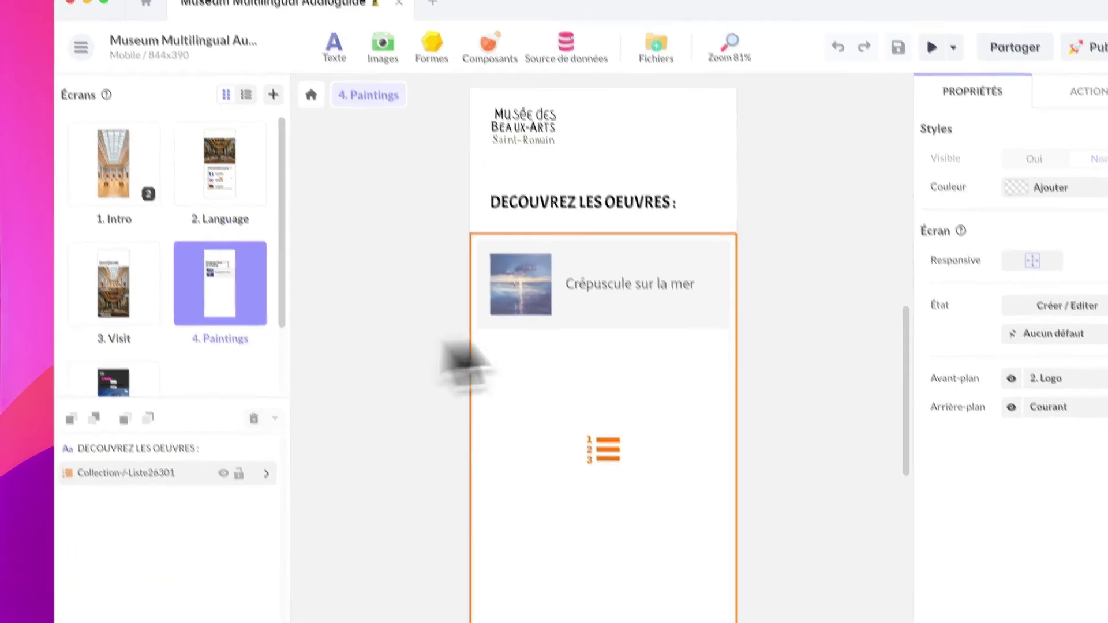
{"action": "left_click_drag", "start_coordinate": [562, 388], "coordinate": [461, 332]}
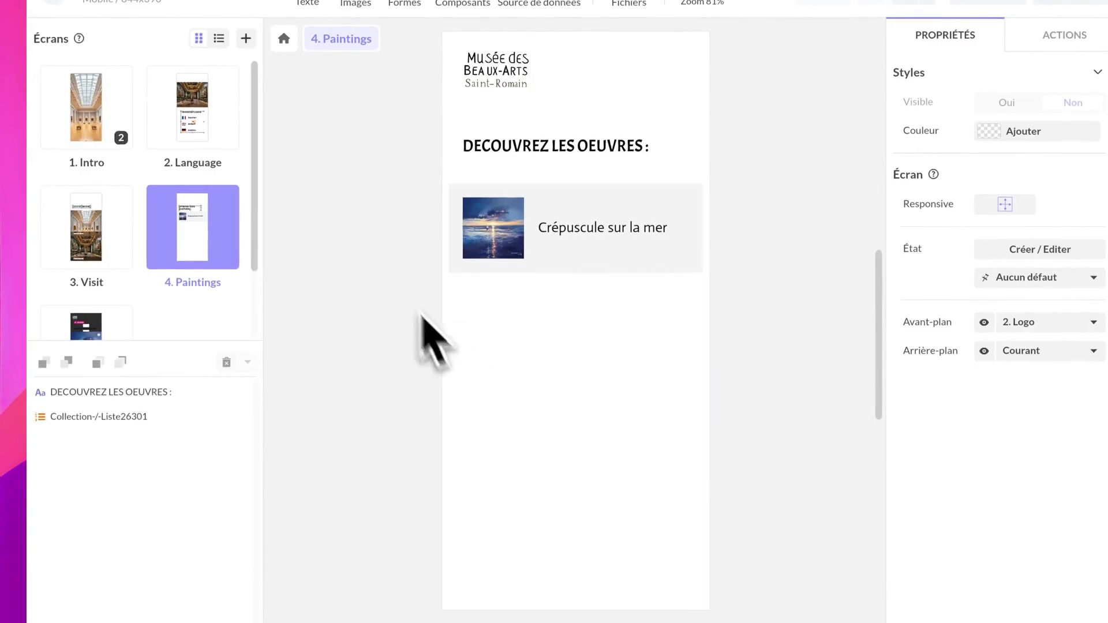
{"action": "left_click", "coordinate": [72, 329]}
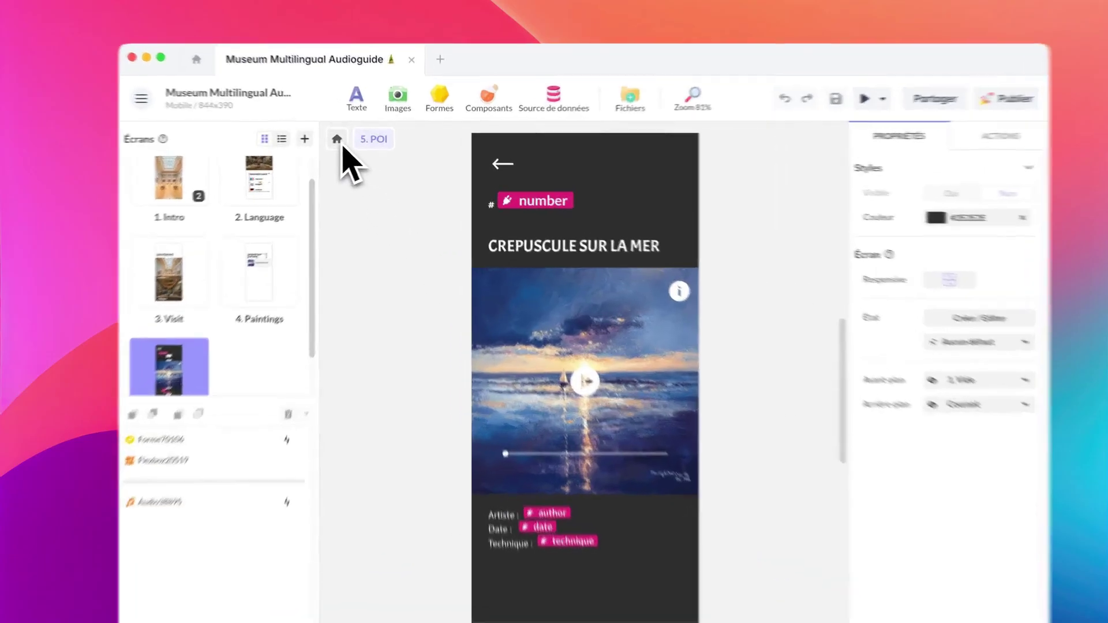
- Open the project-level PandaSuite database and view the Crépuscule sur la mer record in the paintings collection
{"action": "left_click", "coordinate": [357, 138]}
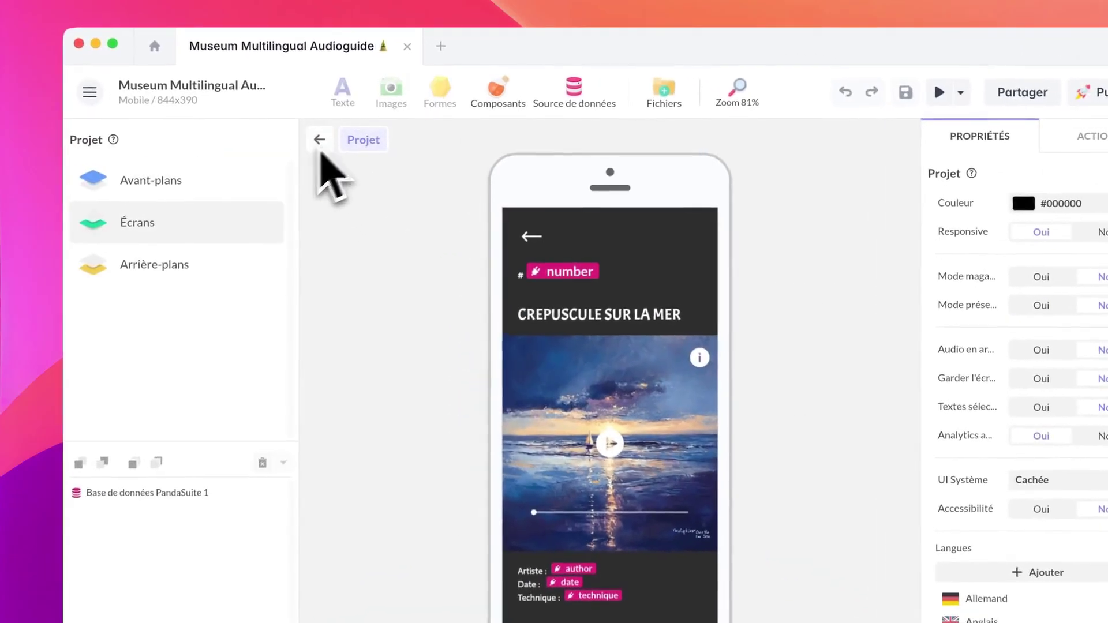
{"action": "left_click", "coordinate": [127, 406]}
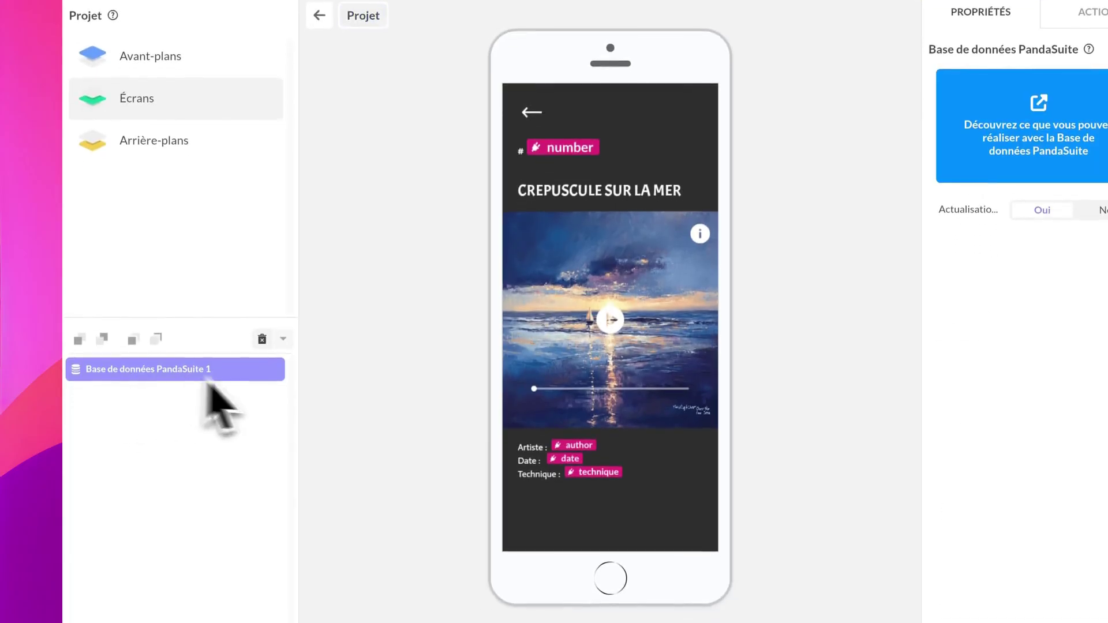
{"action": "left_click", "coordinate": [276, 372]}
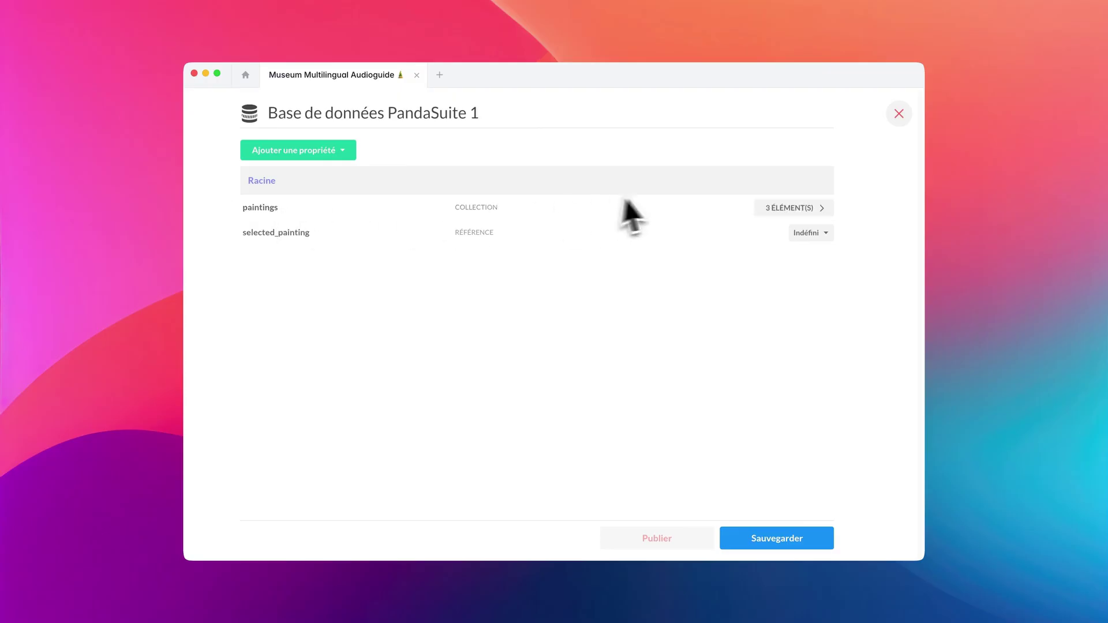
{"action": "left_click", "coordinate": [794, 208]}
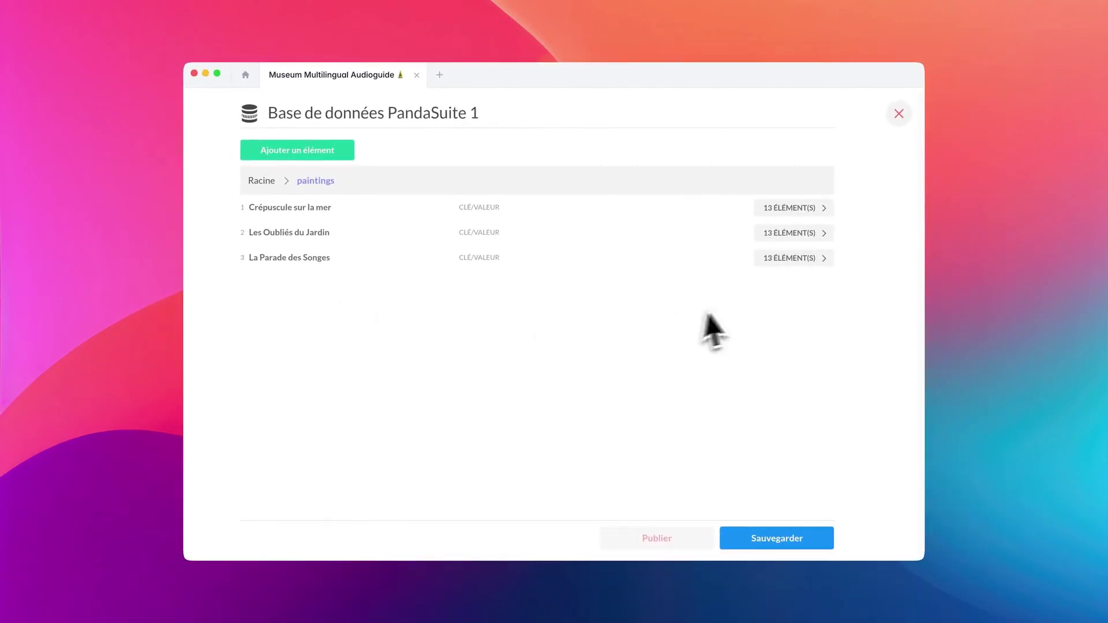
{"action": "left_click", "coordinate": [794, 208]}
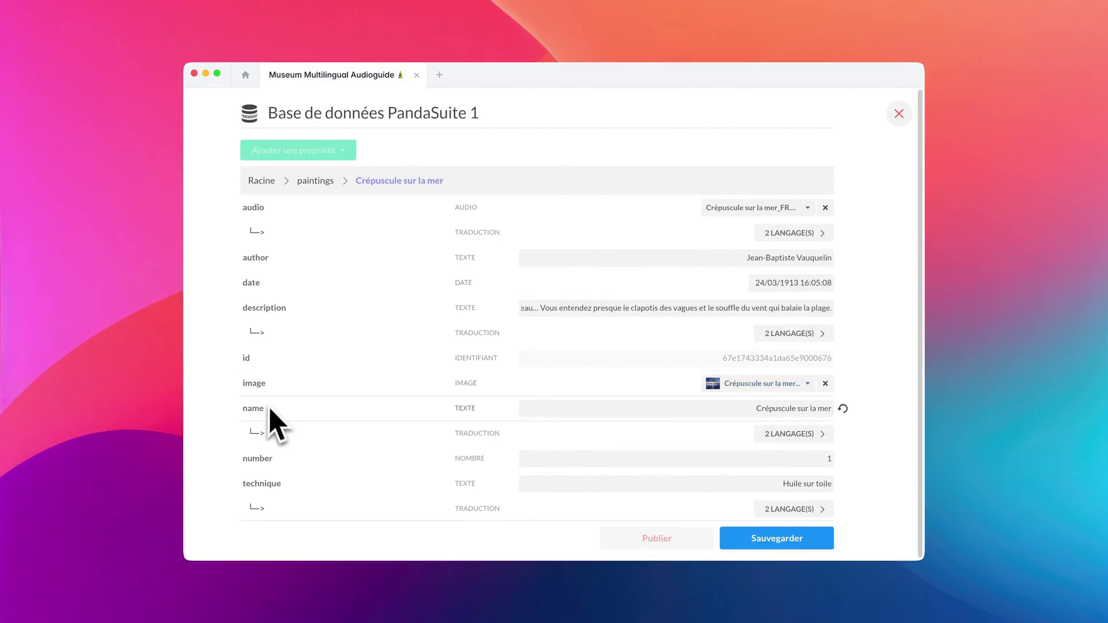
- View the schema of the paintings collection, return to the database root and close the database
{"action": "left_click", "coordinate": [316, 181]}
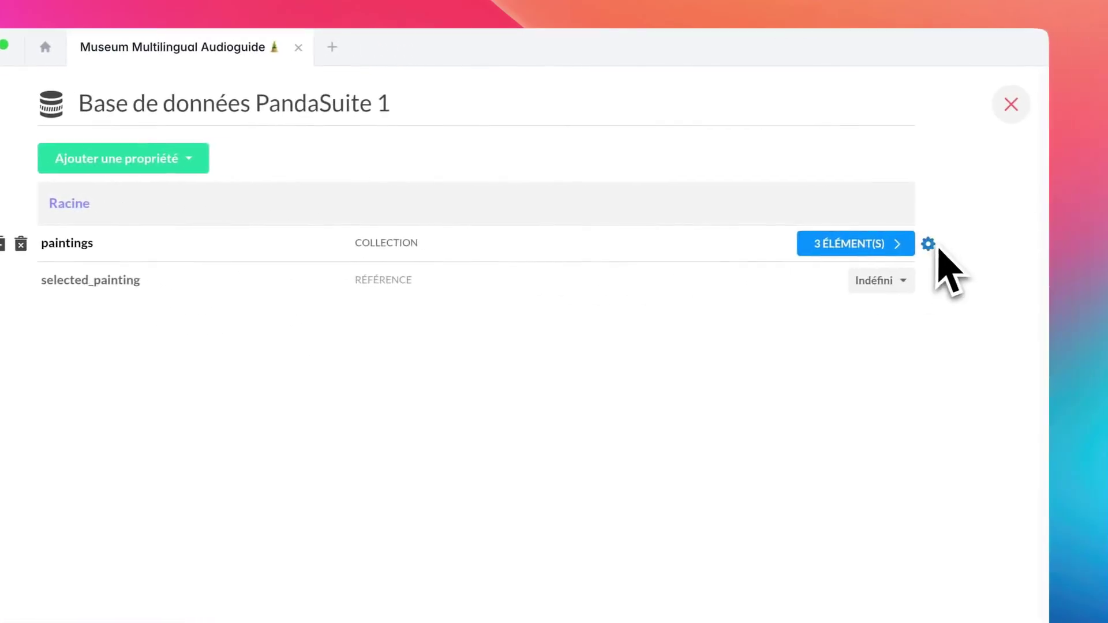
{"action": "left_click", "coordinate": [1030, 242]}
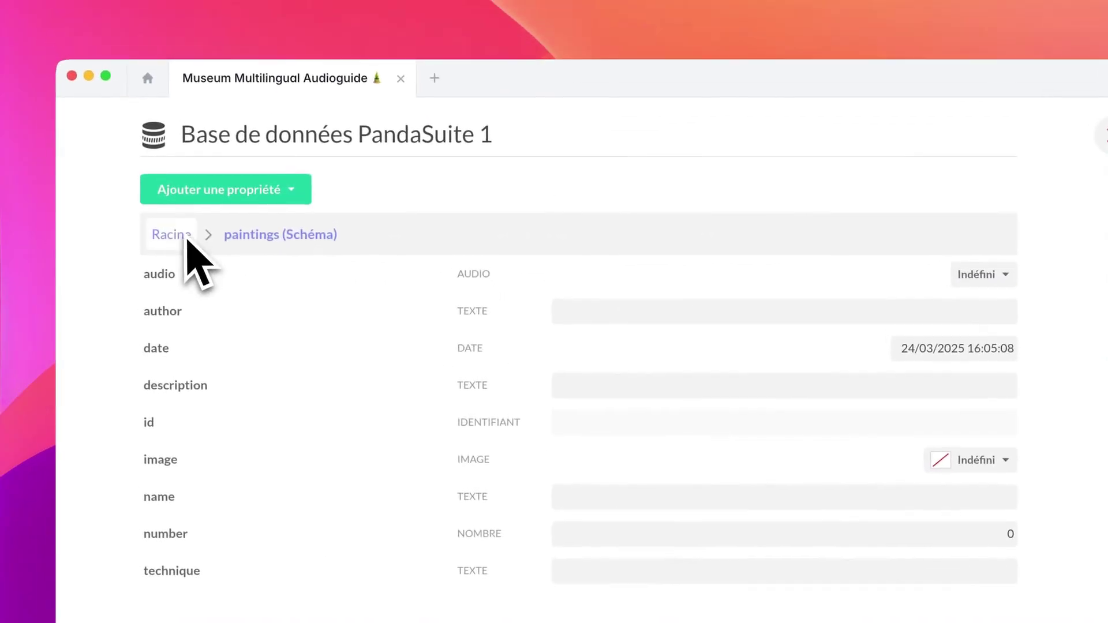
{"action": "left_click", "coordinate": [188, 238]}
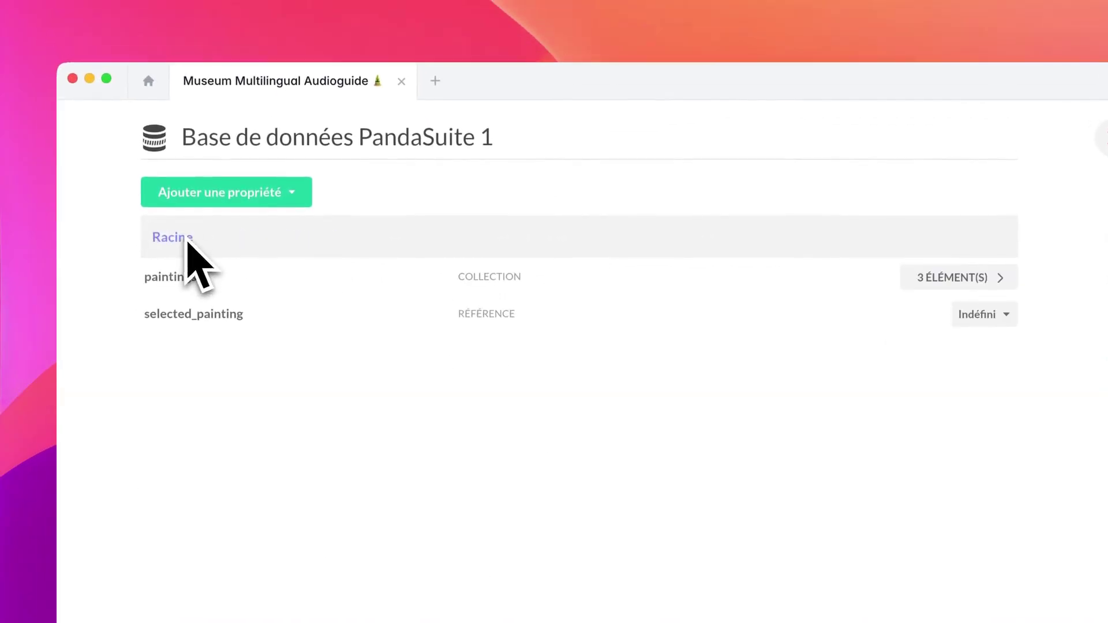
{"action": "left_click", "coordinate": [1020, 149]}
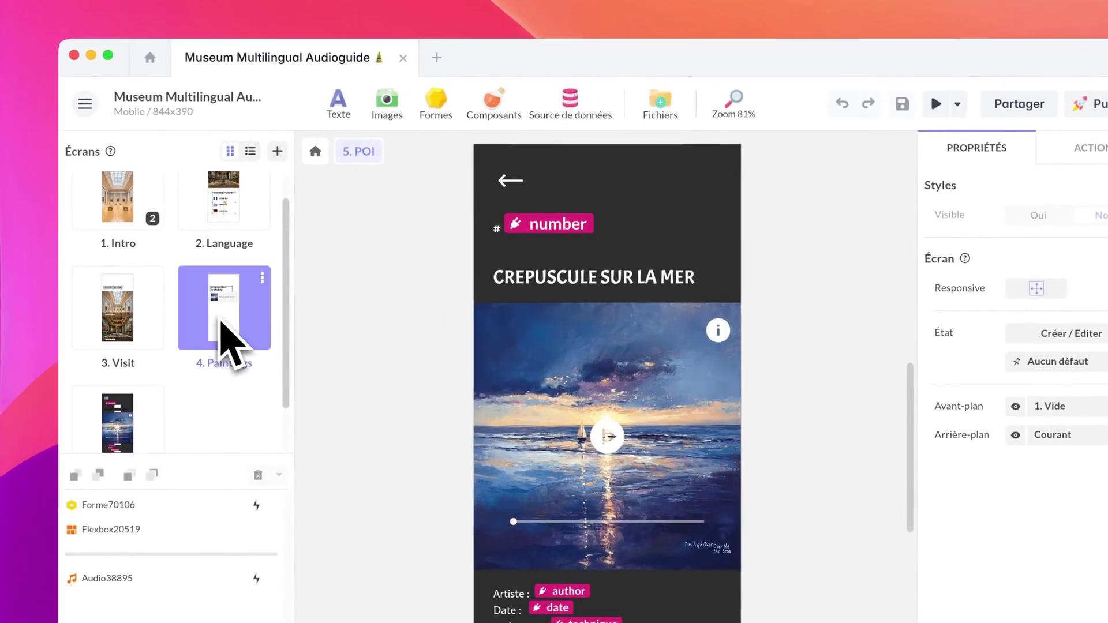
- On the Paintings screen, examine the collection list's source settings and open its item down to the title flexbox
{"action": "left_click", "coordinate": [221, 323]}
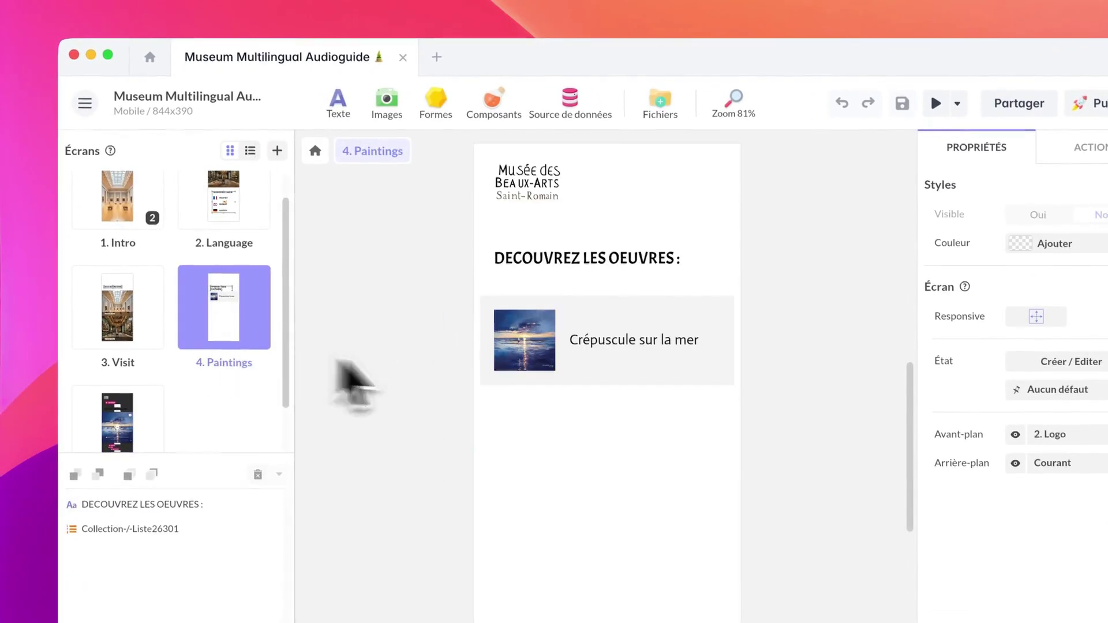
{"action": "left_click", "coordinate": [606, 401]}
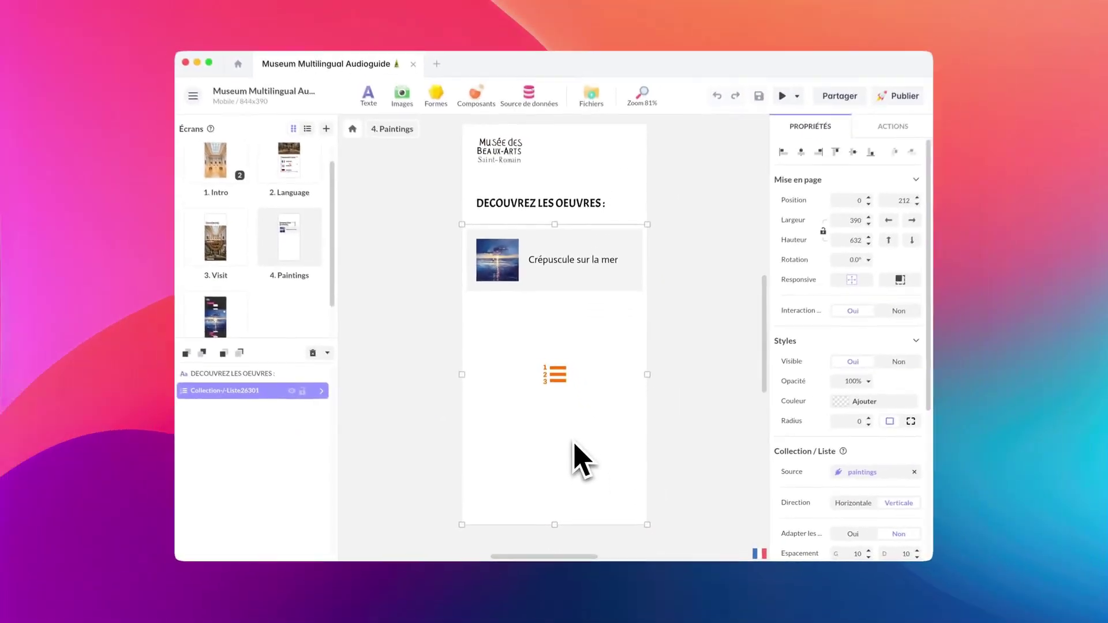
{"action": "scroll", "coordinate": [842, 490], "scroll_direction": "down", "scroll_amount": 2}
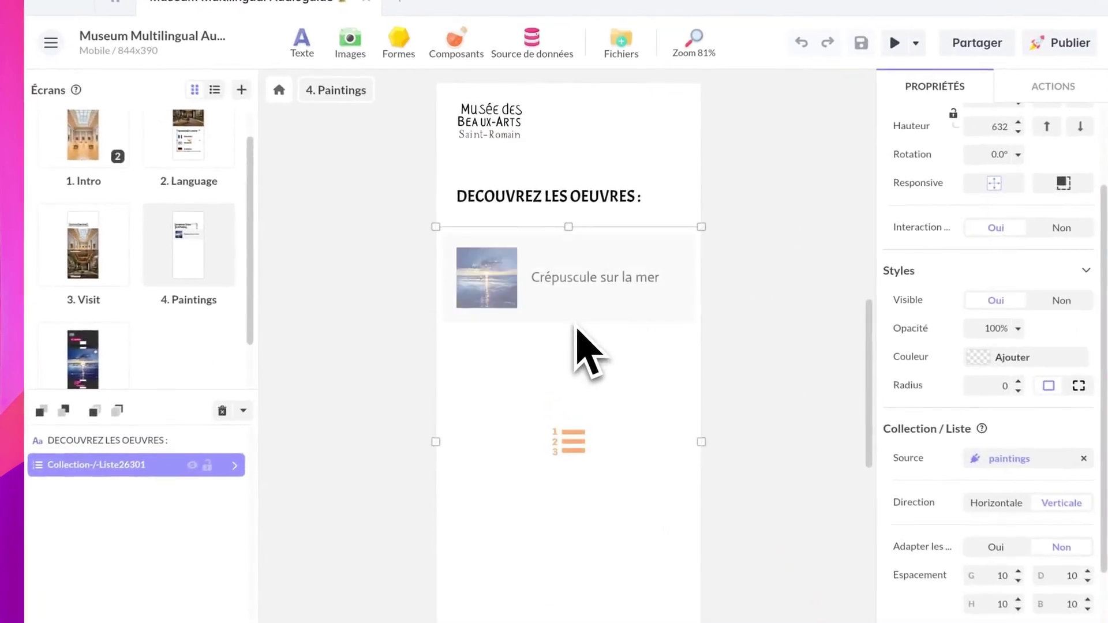
{"action": "double_click", "coordinate": [533, 278]}
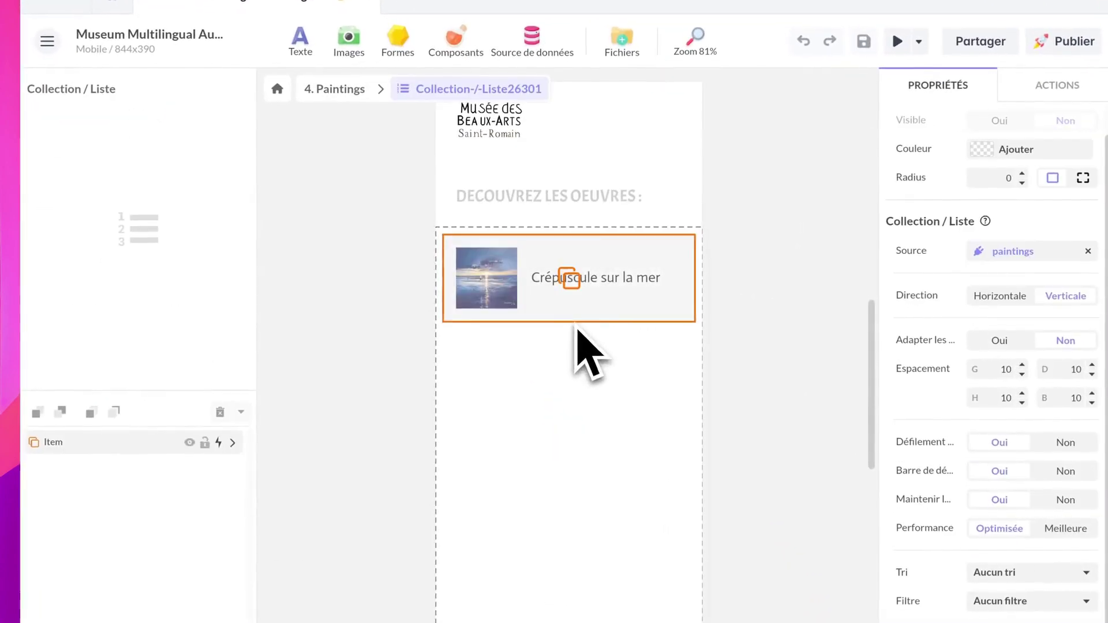
{"action": "double_click", "coordinate": [570, 301]}
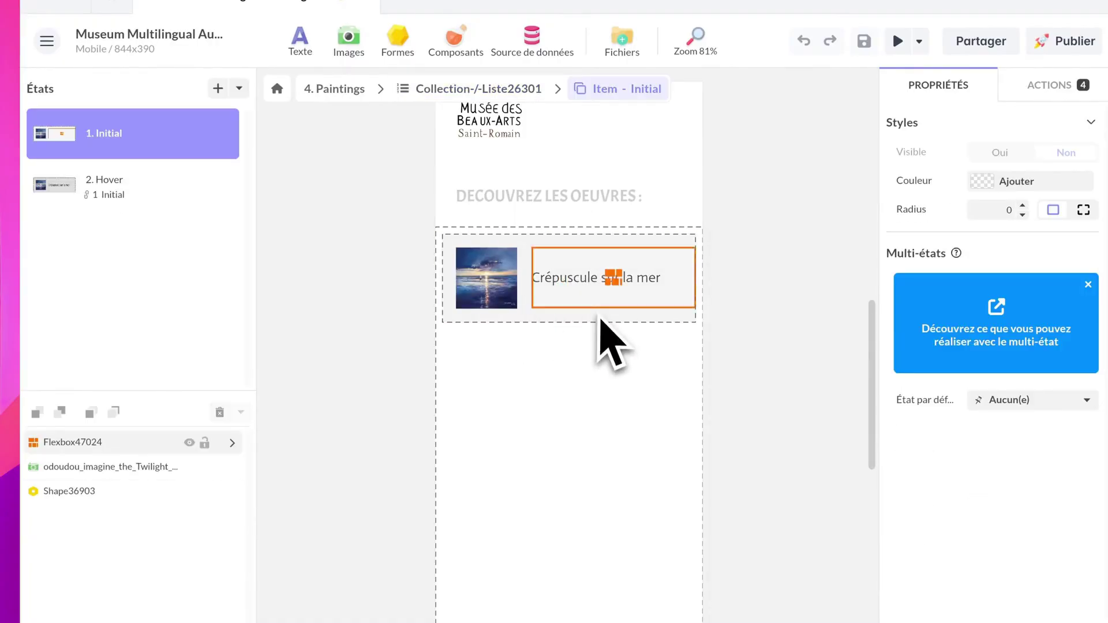
{"action": "left_click", "coordinate": [579, 295]}
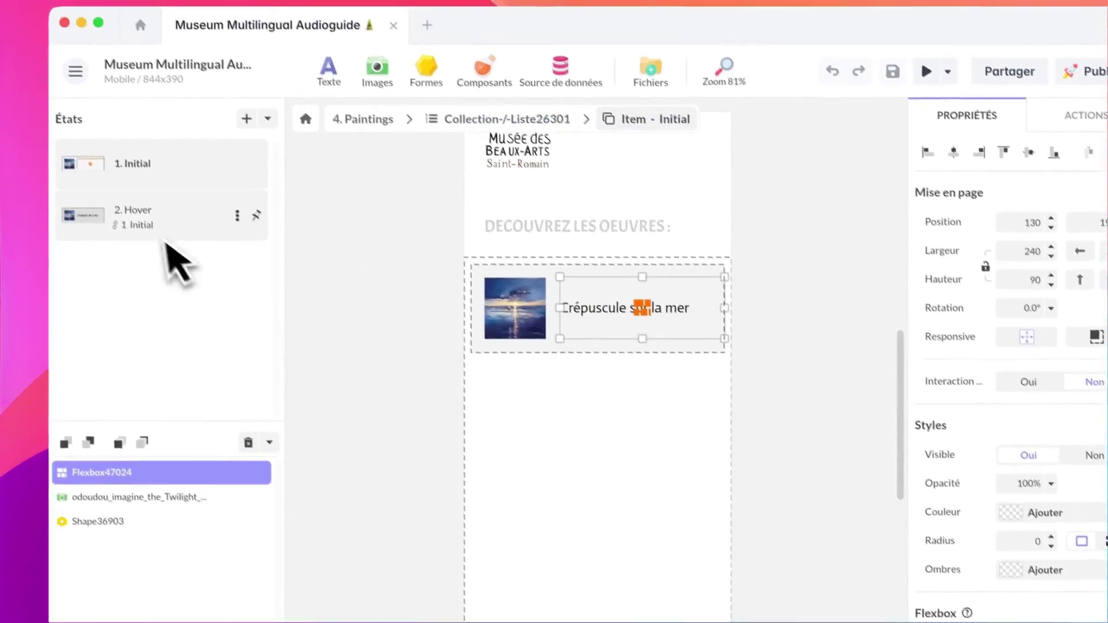
- View the list item's Hover and Initial states and go back up to the collection list
{"action": "left_click", "coordinate": [166, 228]}
{"action": "left_click", "coordinate": [162, 176]}
{"action": "left_click", "coordinate": [528, 124]}
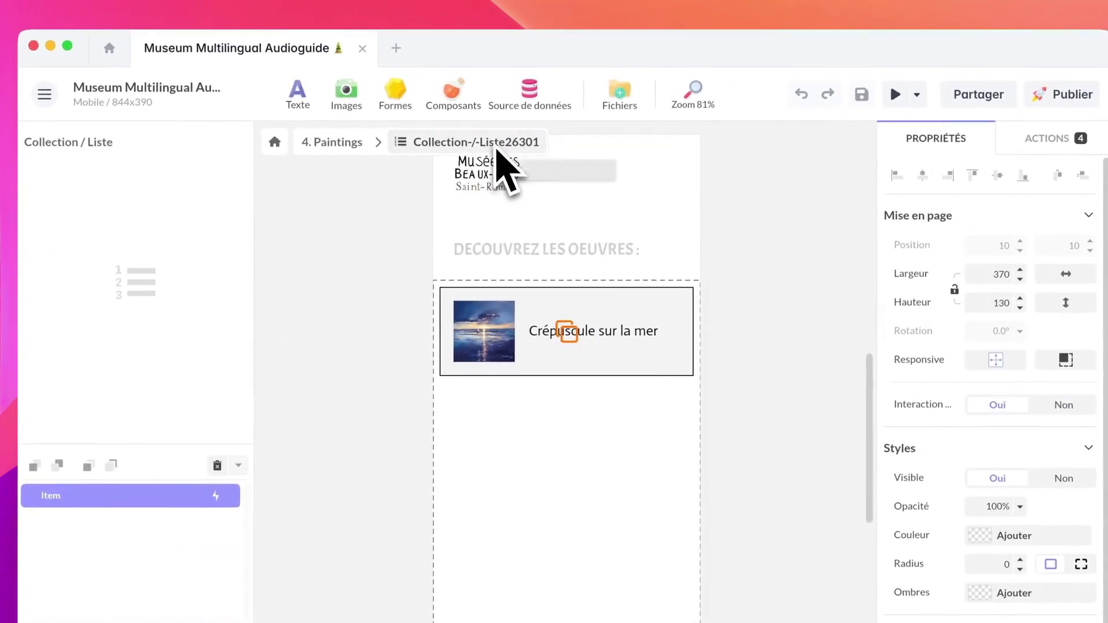
- Examine the source binding of the image in the item's Initial state and return to the Paintings screen
{"action": "double_click", "coordinate": [492, 356]}
{"action": "left_click", "coordinate": [488, 346]}
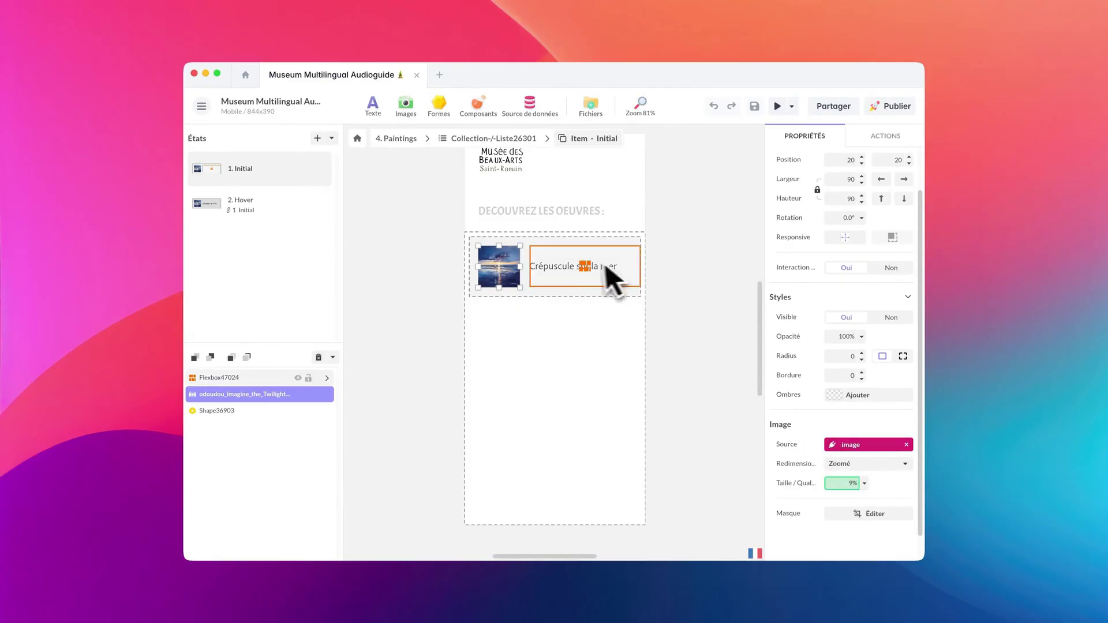
{"action": "left_click", "coordinate": [502, 138]}
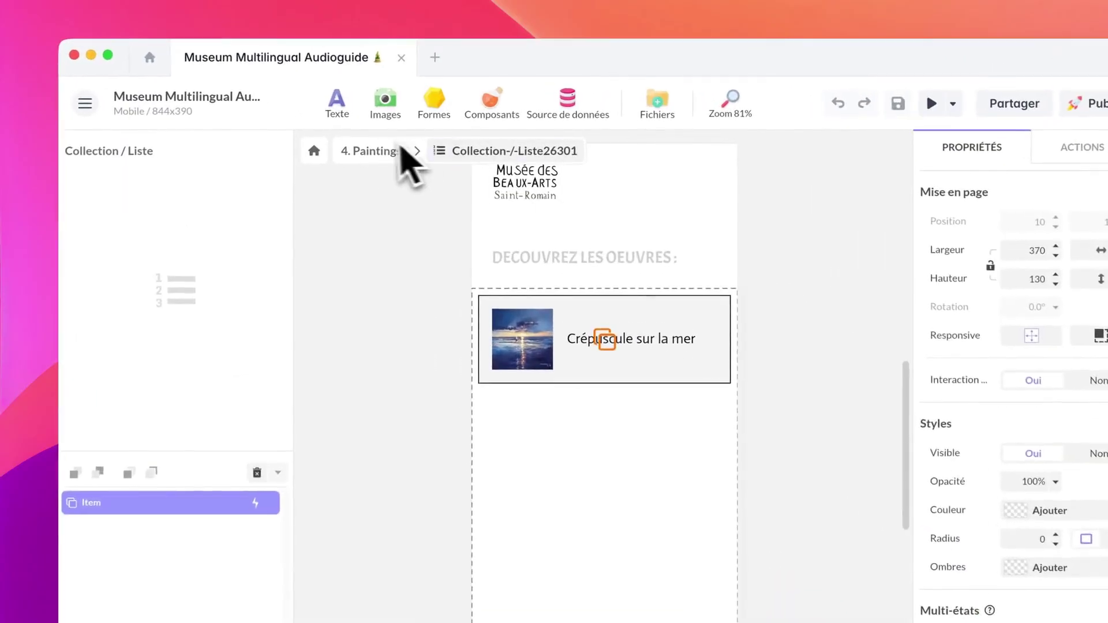
{"action": "left_click", "coordinate": [396, 139]}
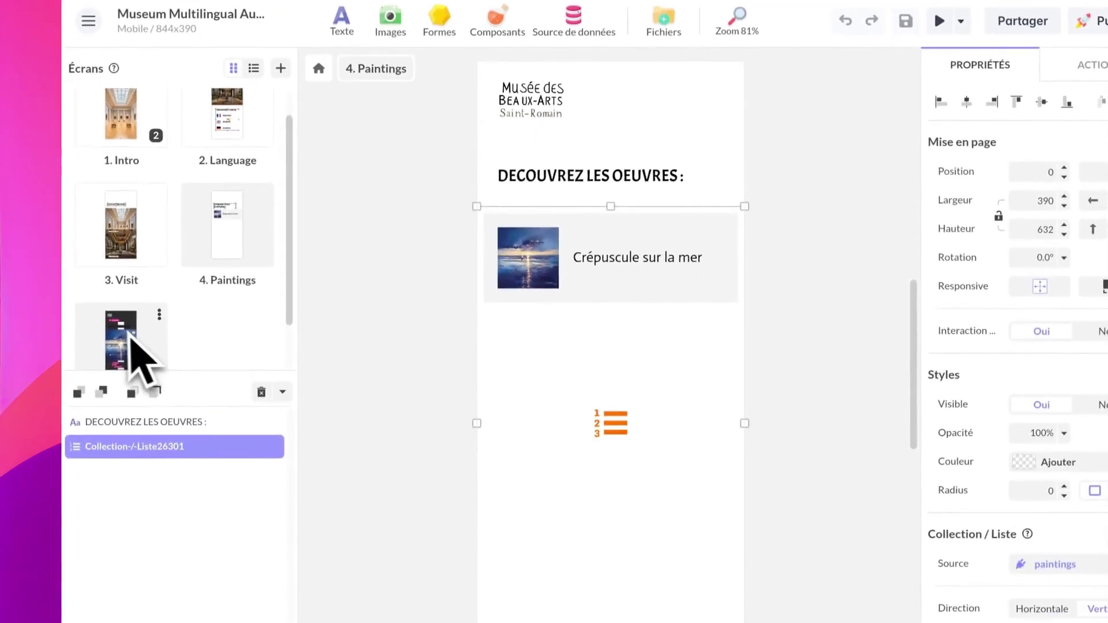
- Examine the components inside the POI screen's flexbox and return to the POI screen level
{"action": "left_click", "coordinate": [113, 427]}
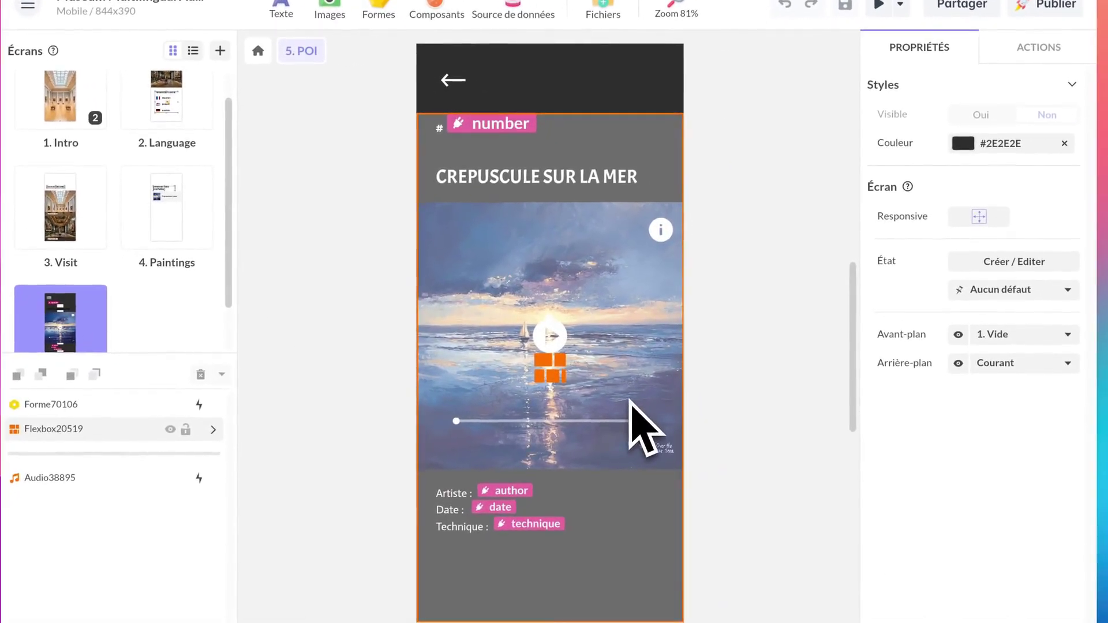
{"action": "left_click", "coordinate": [583, 282]}
{"action": "double_click", "coordinate": [577, 268]}
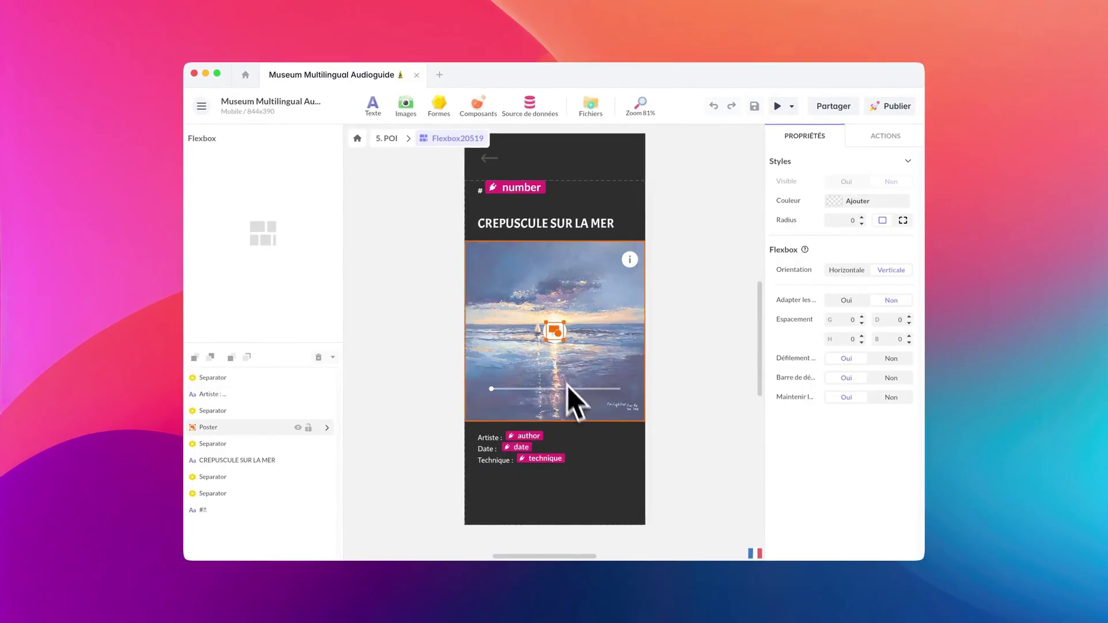
{"action": "left_click", "coordinate": [386, 138]}
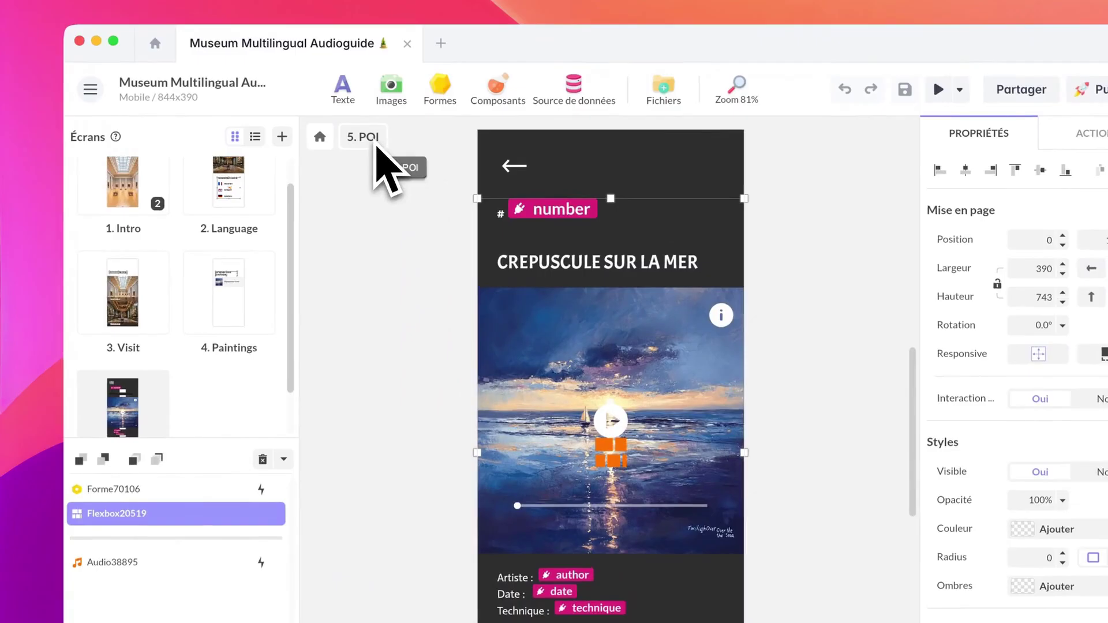
- Compare the Paintings screen with the POI screen, ending on Paintings
{"action": "left_click", "coordinate": [229, 333]}
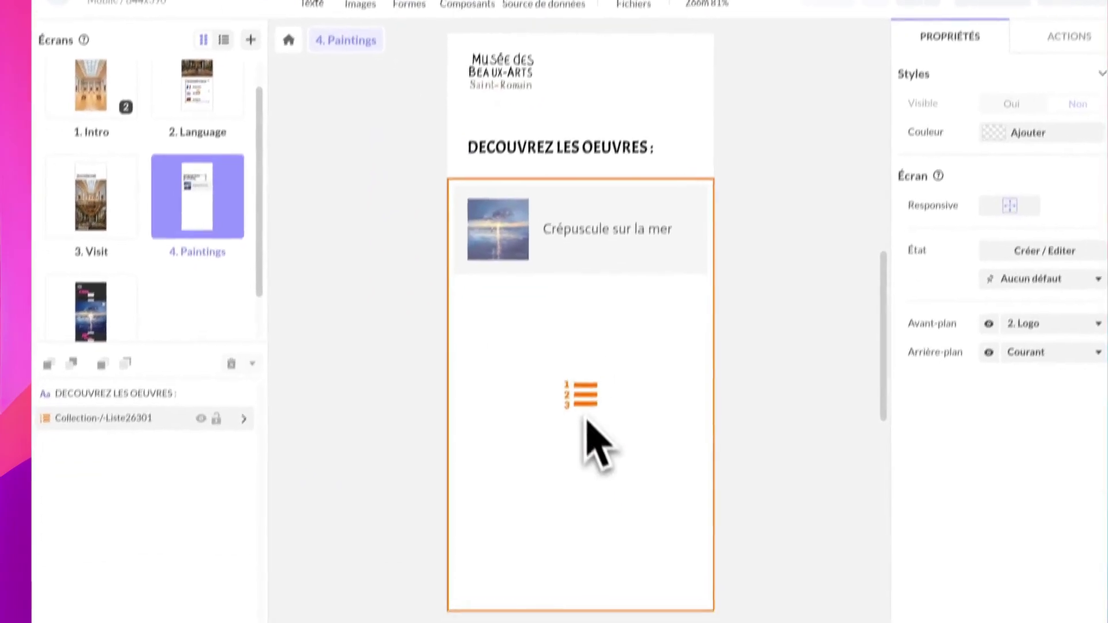
{"action": "left_click", "coordinate": [136, 300]}
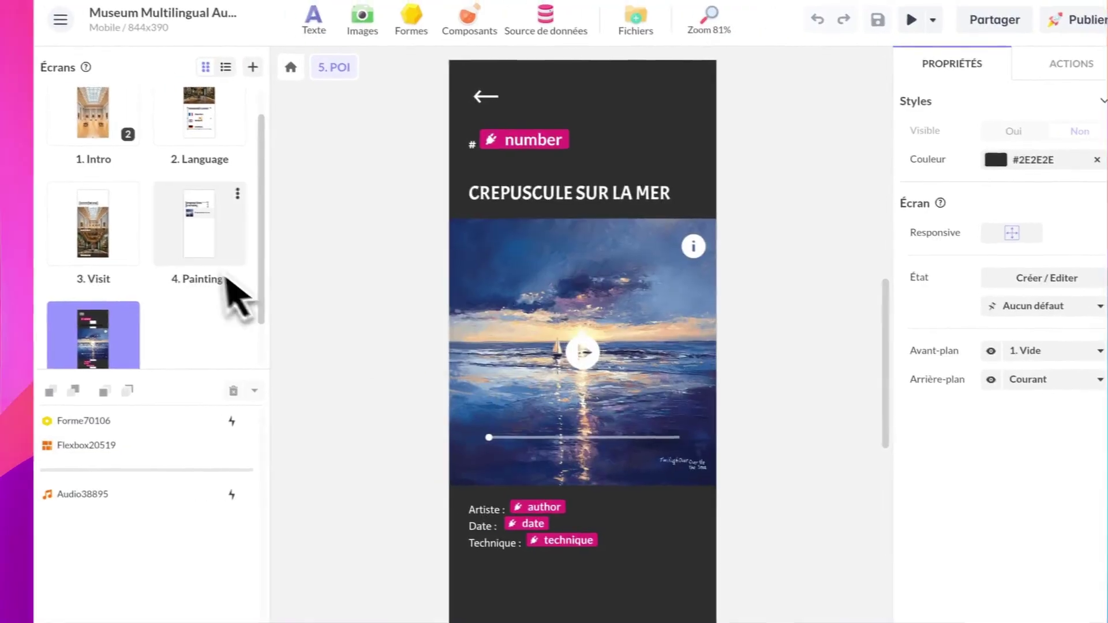
{"action": "left_click", "coordinate": [193, 248]}
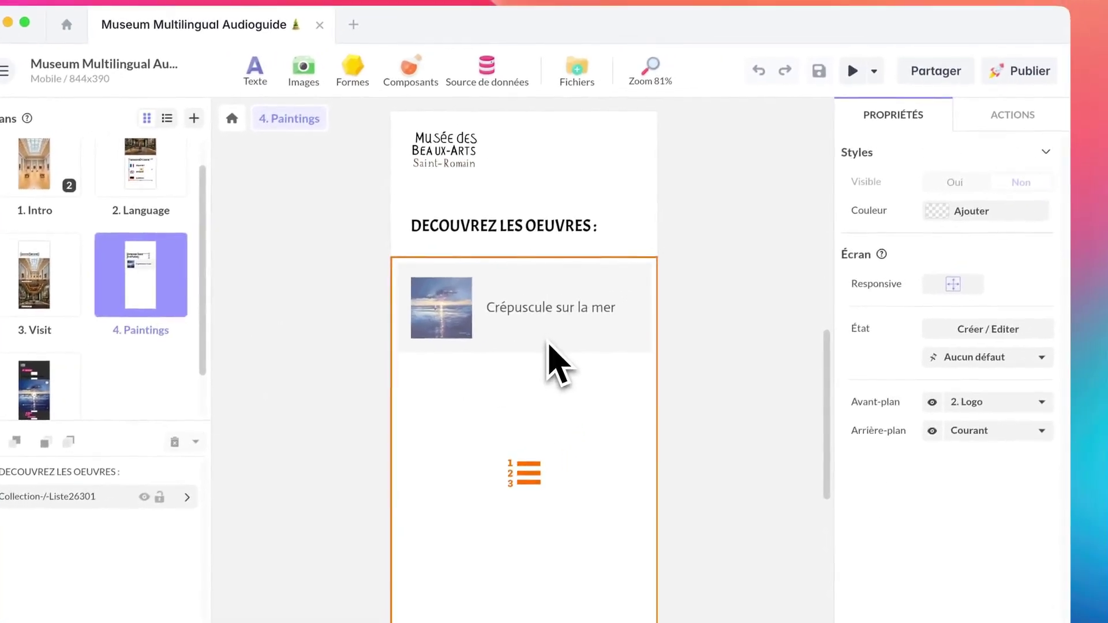
- Open the painting list item's Initial state and select its background shape
{"action": "left_click", "coordinate": [548, 344]}
{"action": "left_click", "coordinate": [577, 323]}
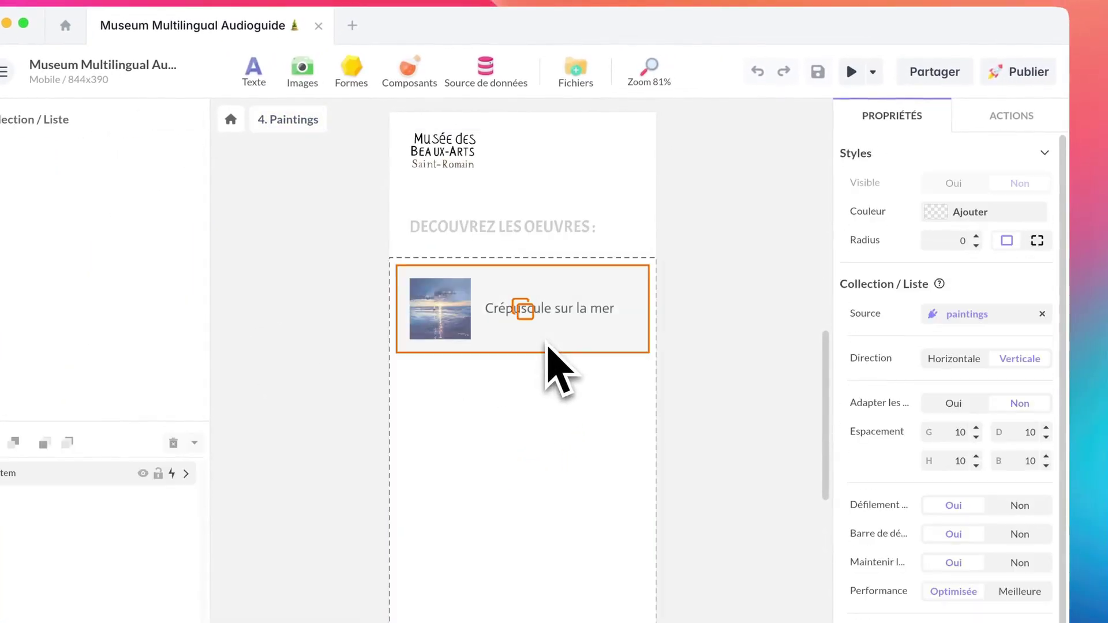
{"action": "left_click", "coordinate": [544, 319]}
{"action": "left_click", "coordinate": [563, 306]}
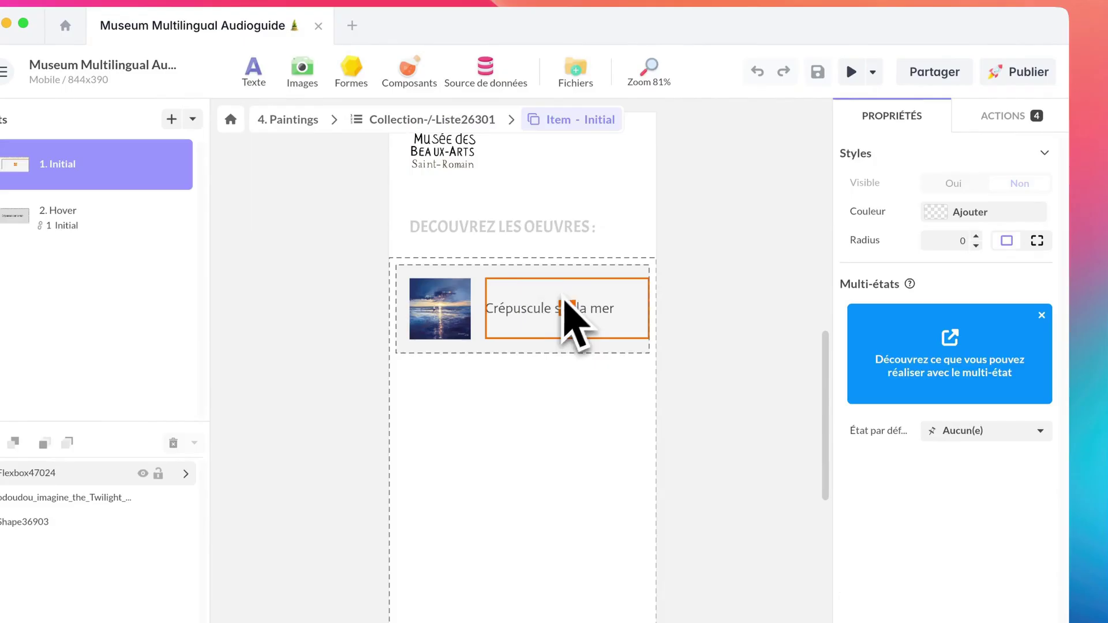
{"action": "left_click", "coordinate": [516, 278]}
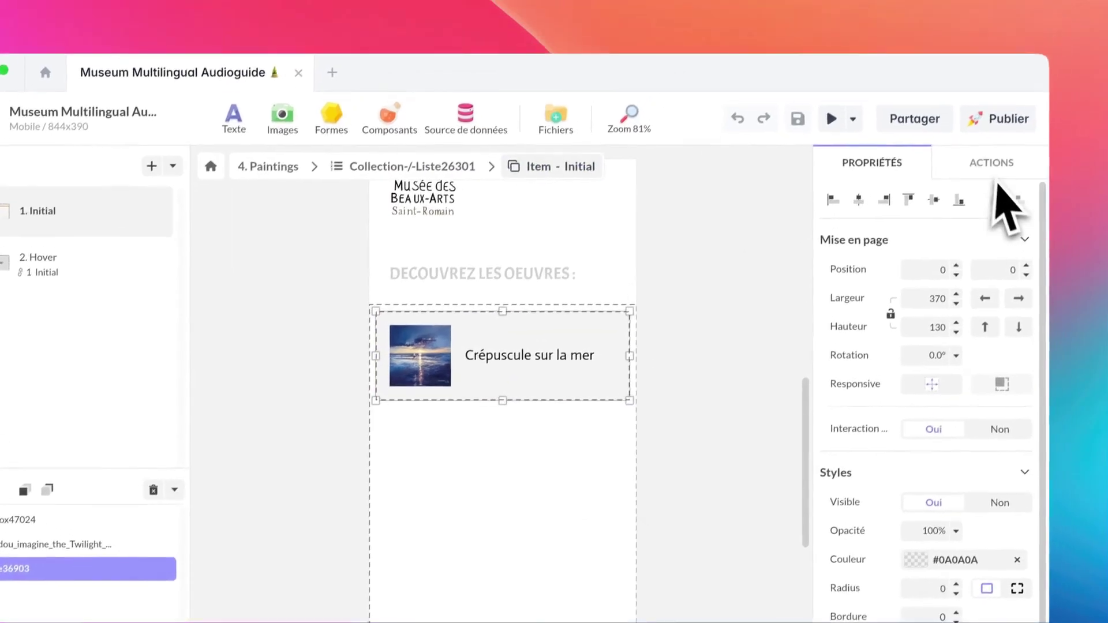
- Return to the project level and open the PandaSuite database at its root
{"action": "left_click", "coordinate": [257, 124]}
{"action": "left_click", "coordinate": [296, 159]}
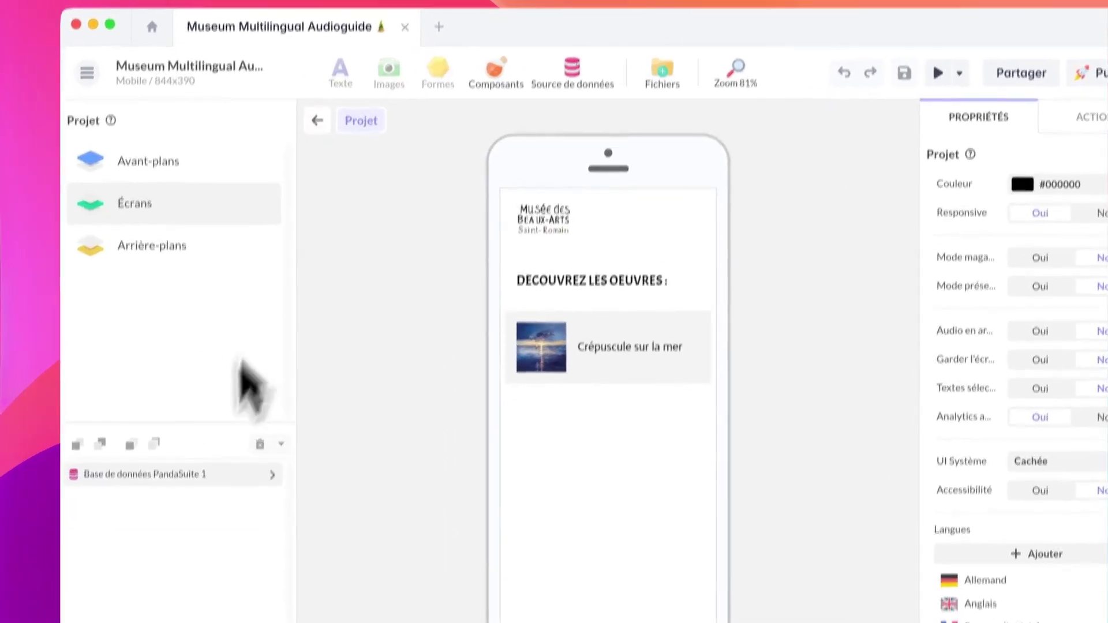
{"action": "double_click", "coordinate": [261, 459]}
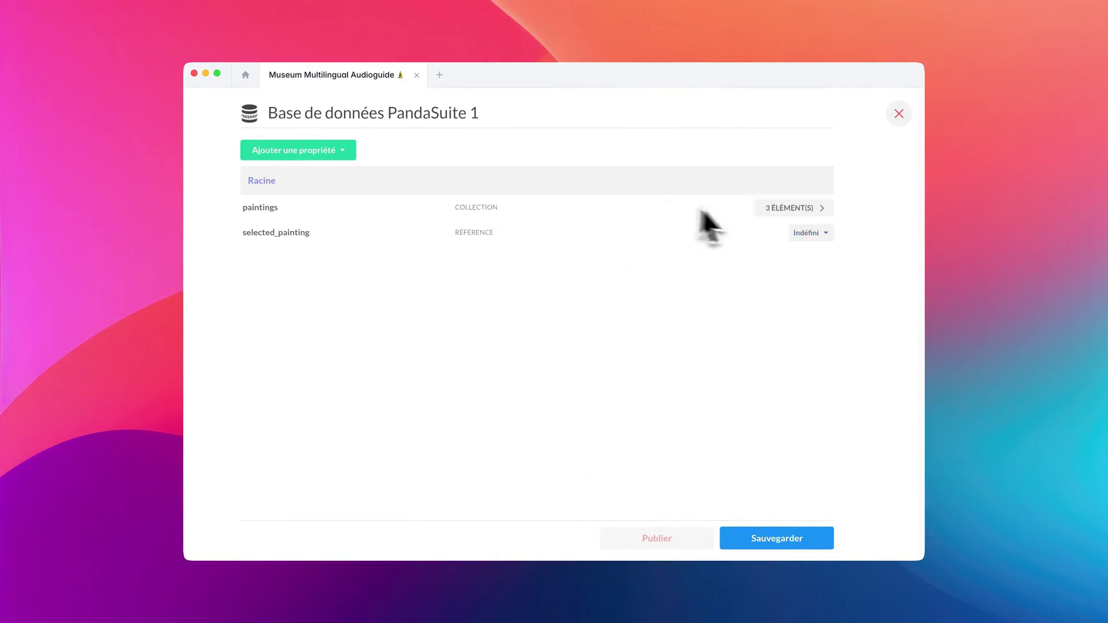
- Close the database and show the actions assigned to the collection list's item on the Paintings screen
{"action": "left_click", "coordinate": [896, 118]}
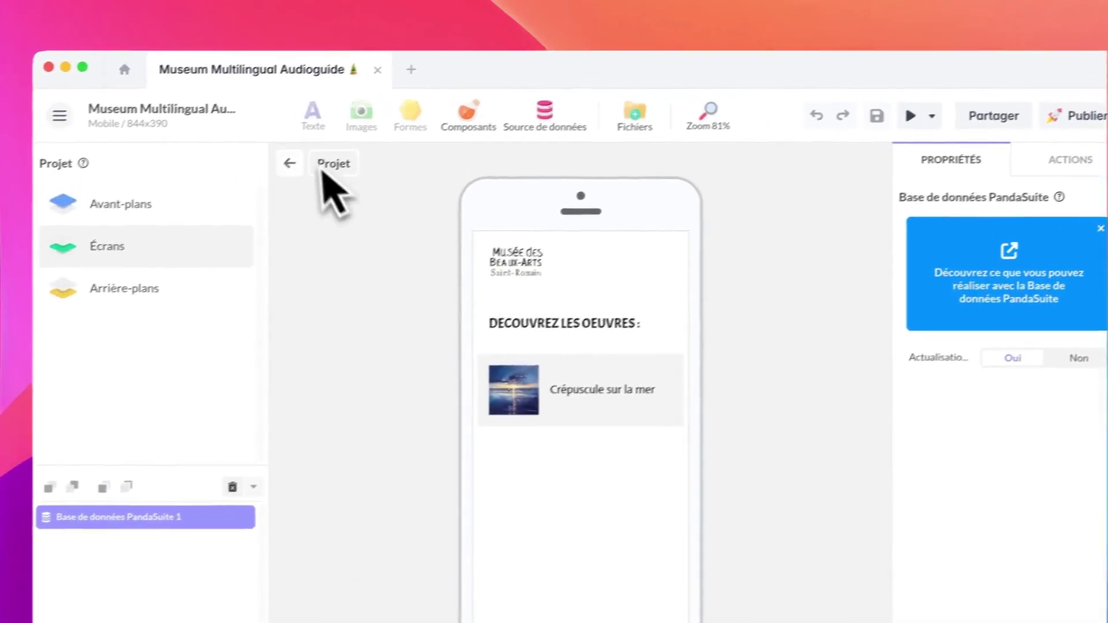
{"action": "left_click", "coordinate": [323, 168]}
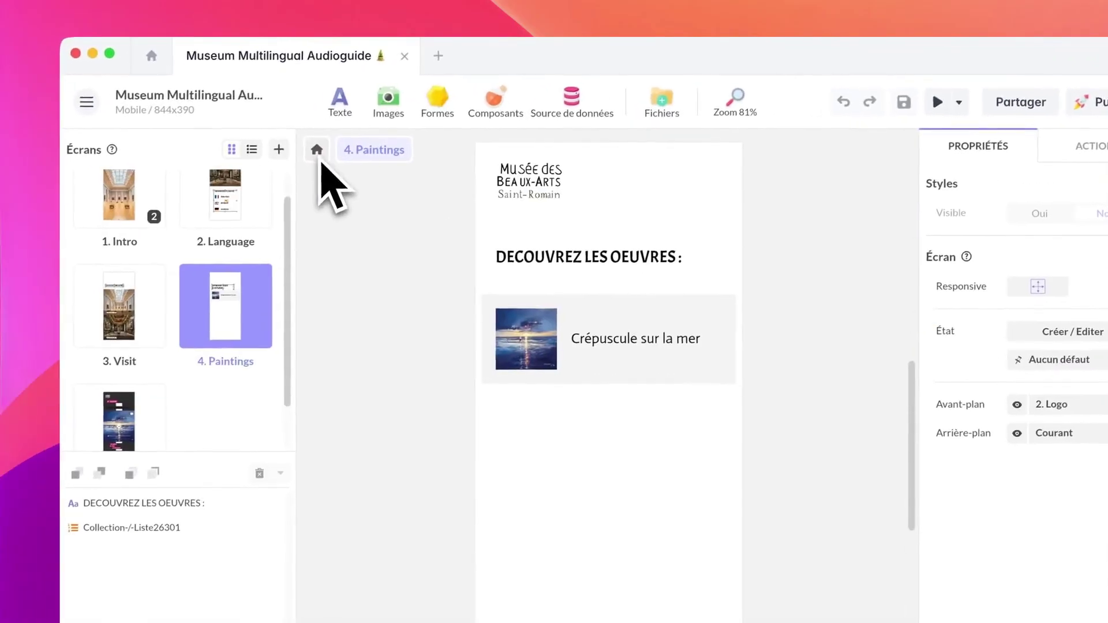
{"action": "left_click", "coordinate": [575, 390]}
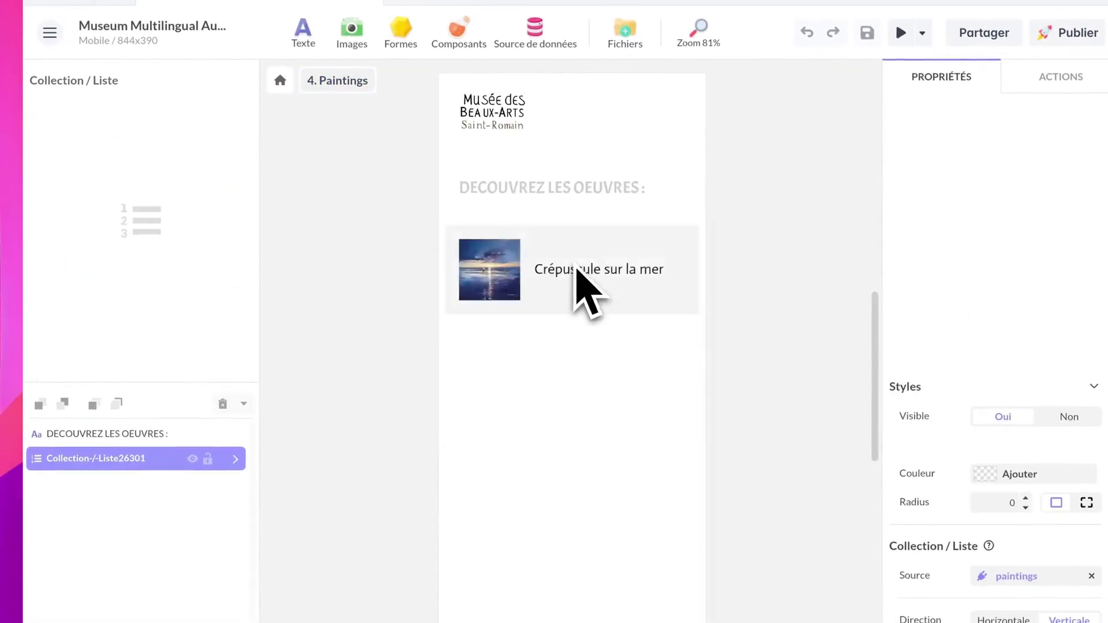
{"action": "left_click", "coordinate": [546, 283]}
{"action": "left_click", "coordinate": [542, 286]}
{"action": "left_click", "coordinate": [1060, 76]}
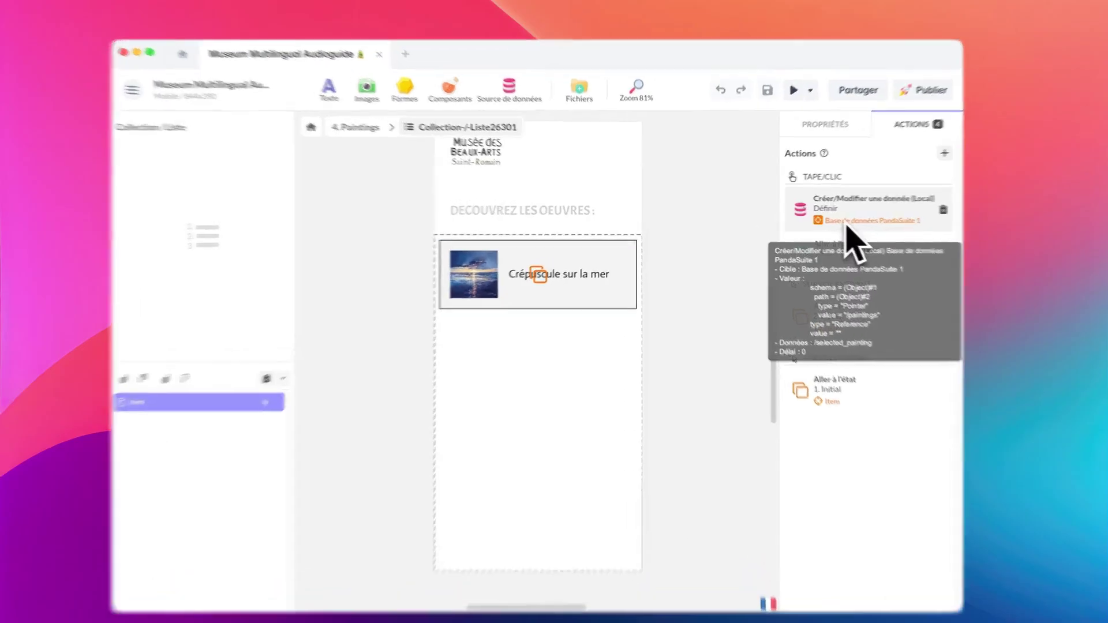
- Inspect the tap action that sets selected_painting to the current item, close it and return to the Paintings screen level
{"action": "left_click", "coordinate": [825, 226]}
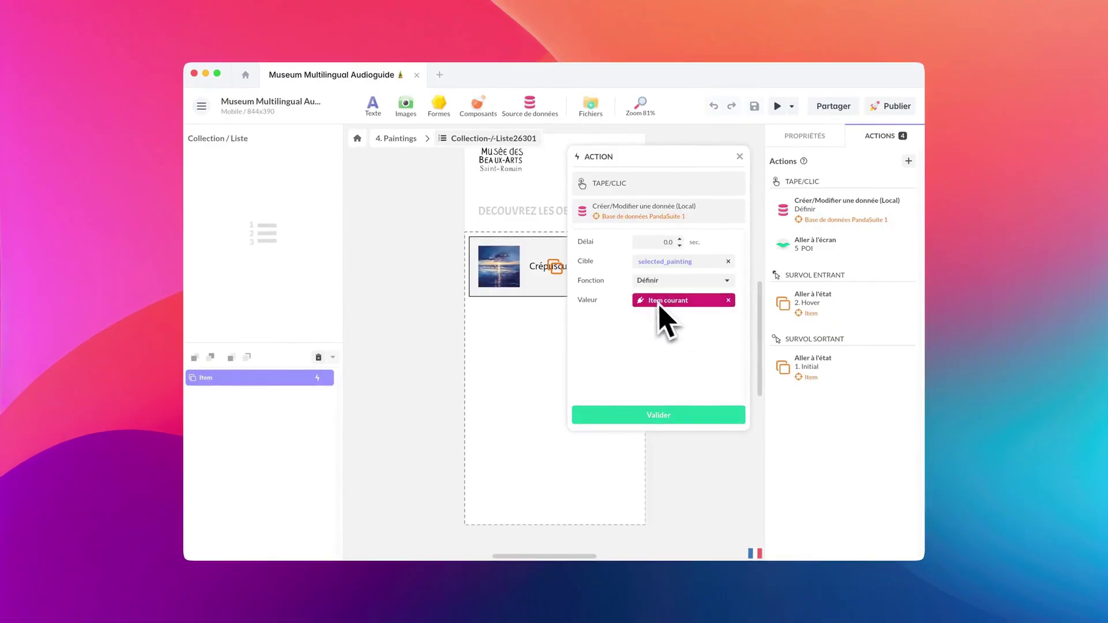
{"action": "left_click", "coordinate": [739, 156]}
{"action": "left_click", "coordinate": [396, 138]}
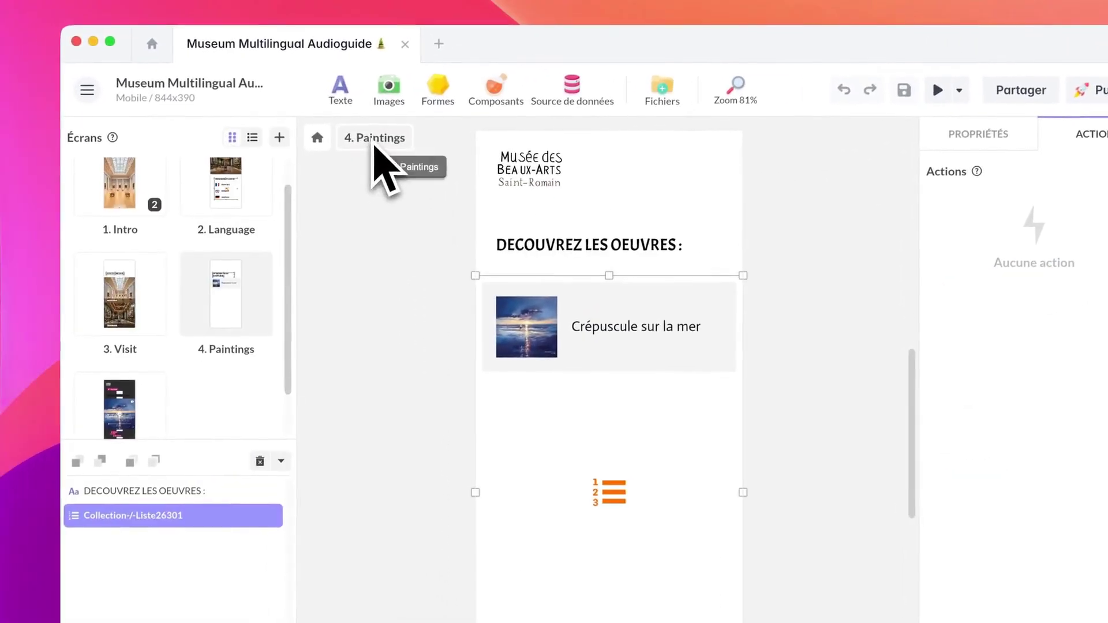
- View the POI screen, go up to the project level and display the project properties with their language list
{"action": "left_click", "coordinate": [153, 398]}
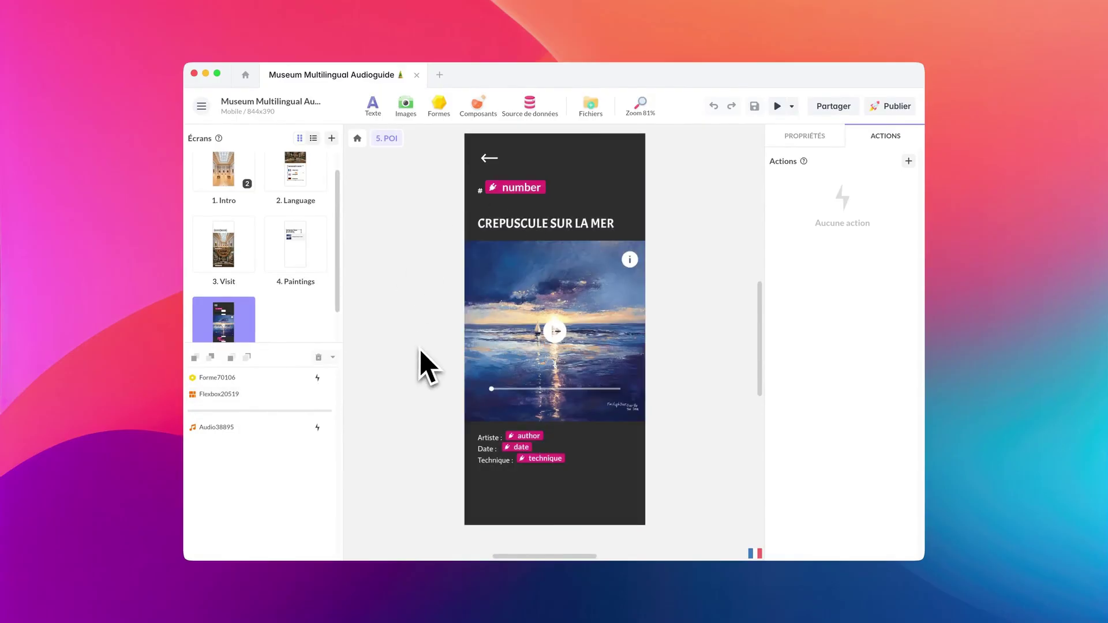
{"action": "left_click", "coordinate": [357, 138]}
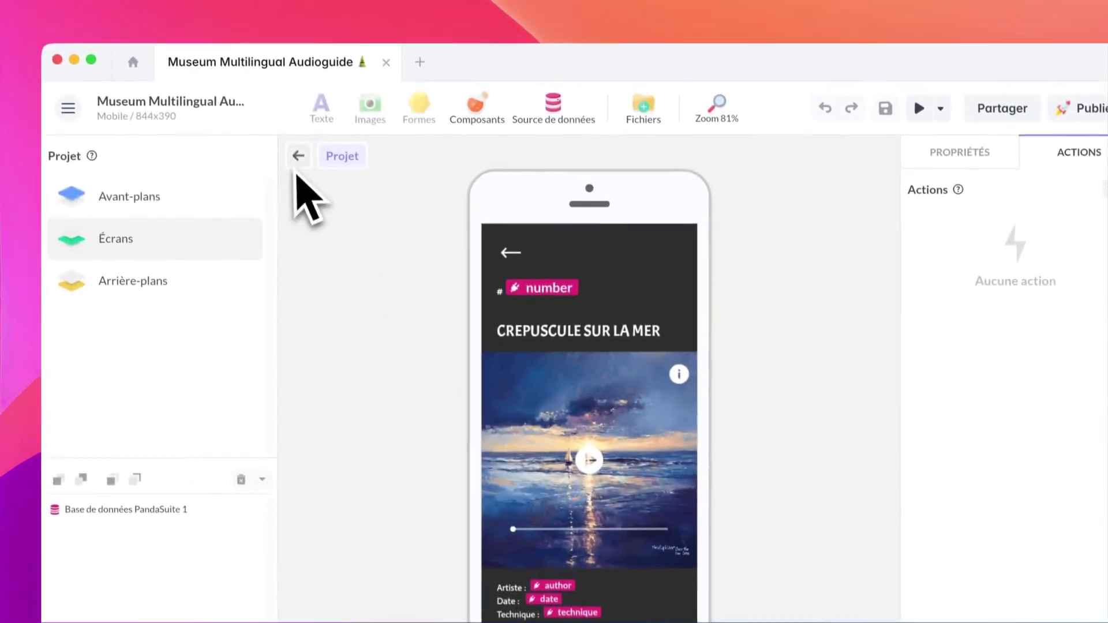
{"action": "left_click", "coordinate": [298, 159]}
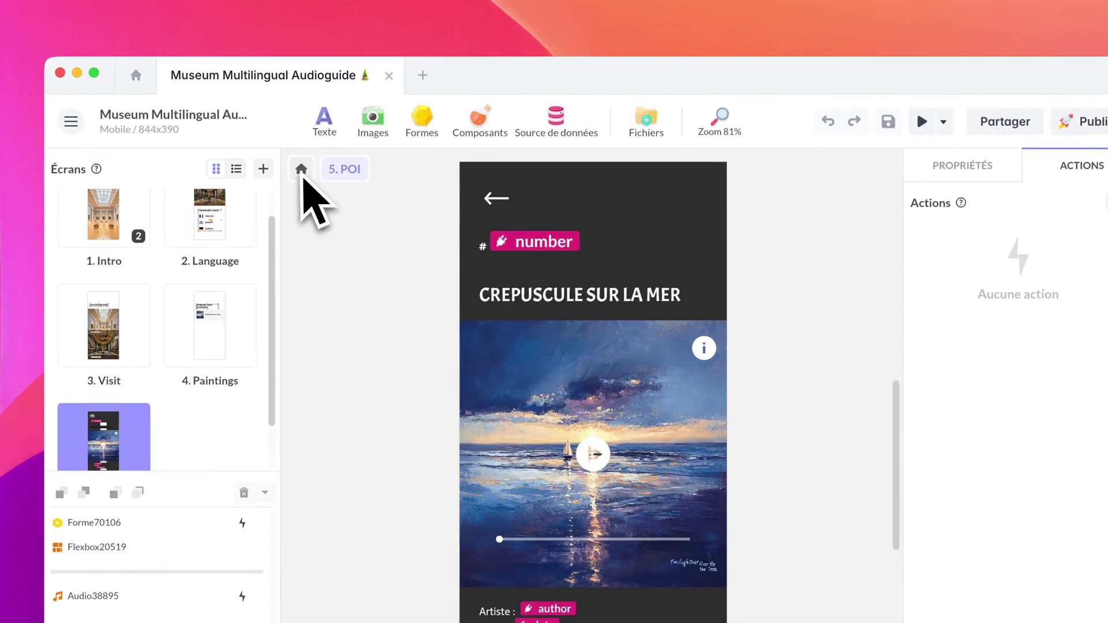
{"action": "left_click", "coordinate": [301, 169]}
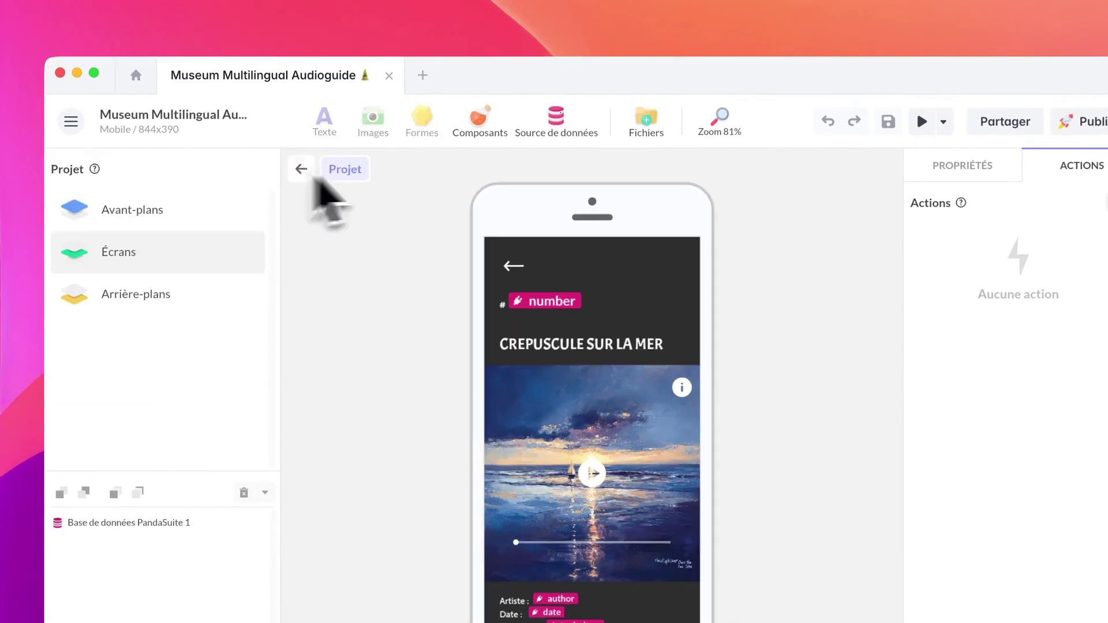
{"action": "left_click", "coordinate": [962, 166]}
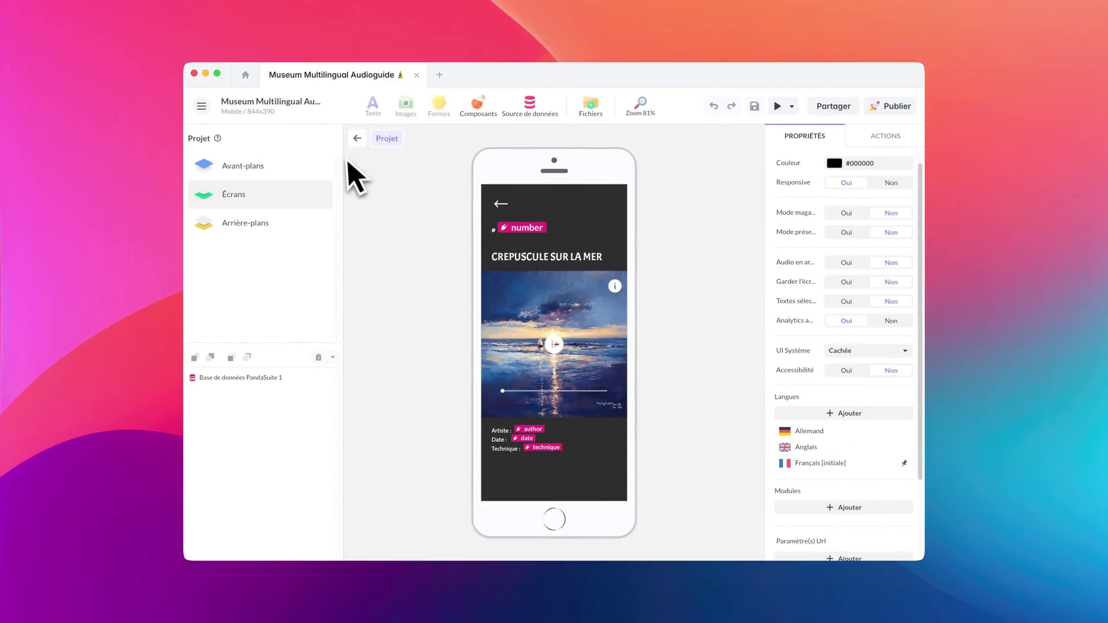
- Open the Language screen and switch the displayed project language to English
{"action": "left_click", "coordinate": [357, 138]}
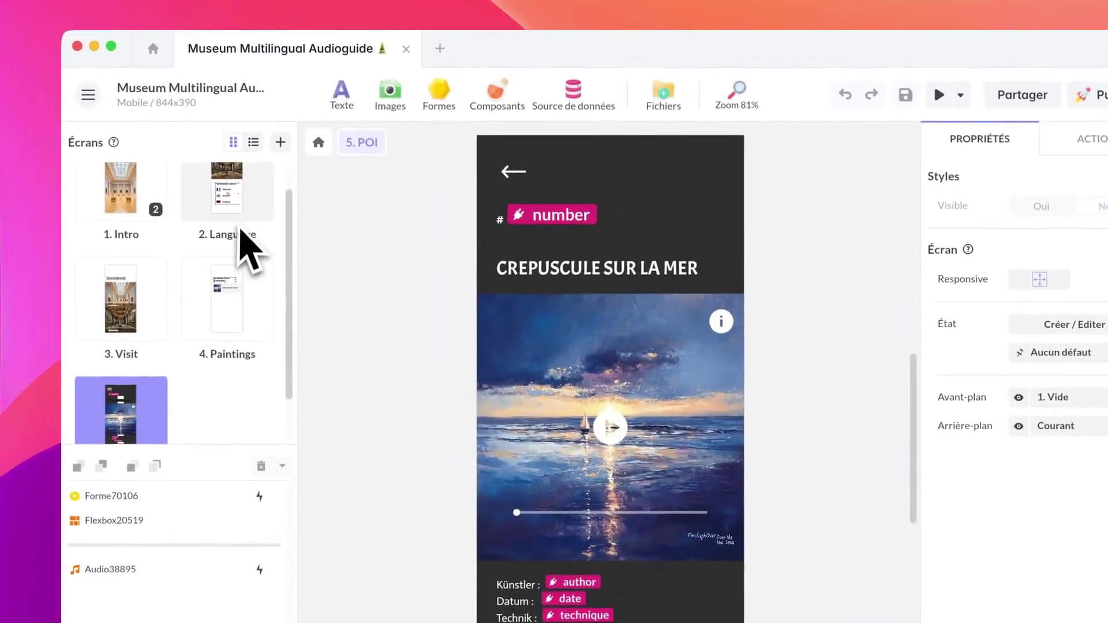
{"action": "left_click", "coordinate": [144, 20]}
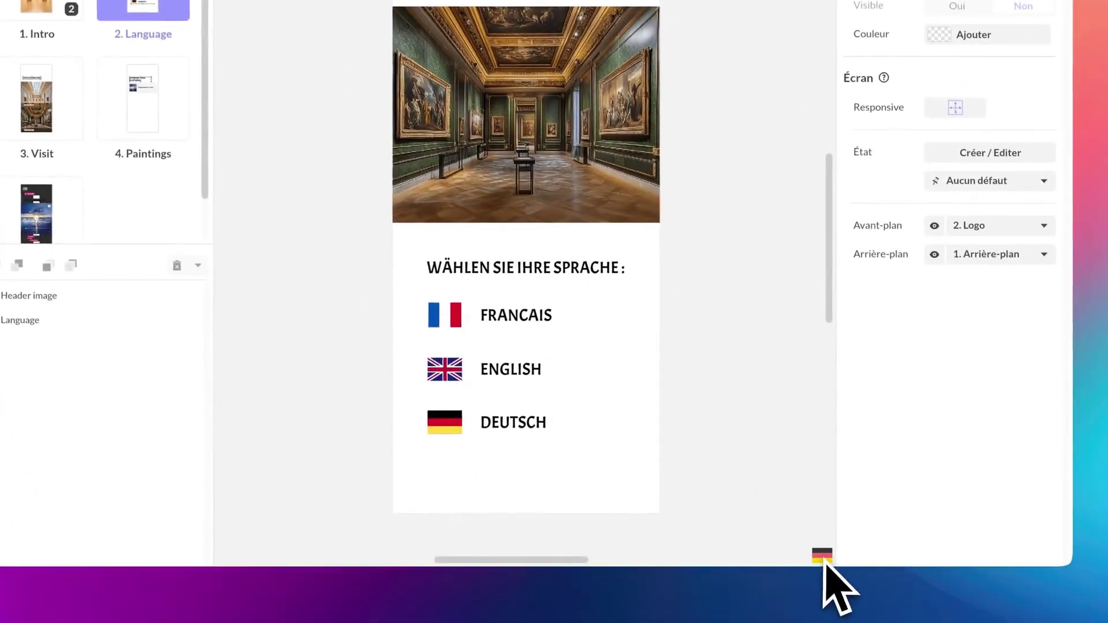
{"action": "left_click", "coordinate": [835, 603]}
- Open the heading text inside the Language group and return to the Language screen level
{"action": "left_click", "coordinate": [577, 328]}
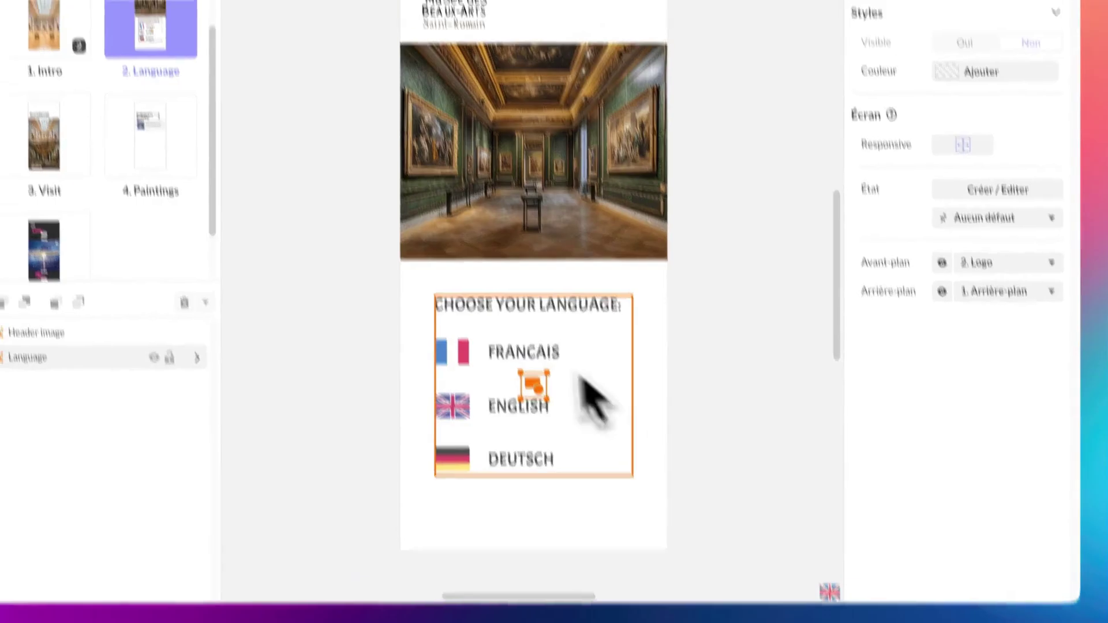
{"action": "double_click", "coordinate": [536, 266]}
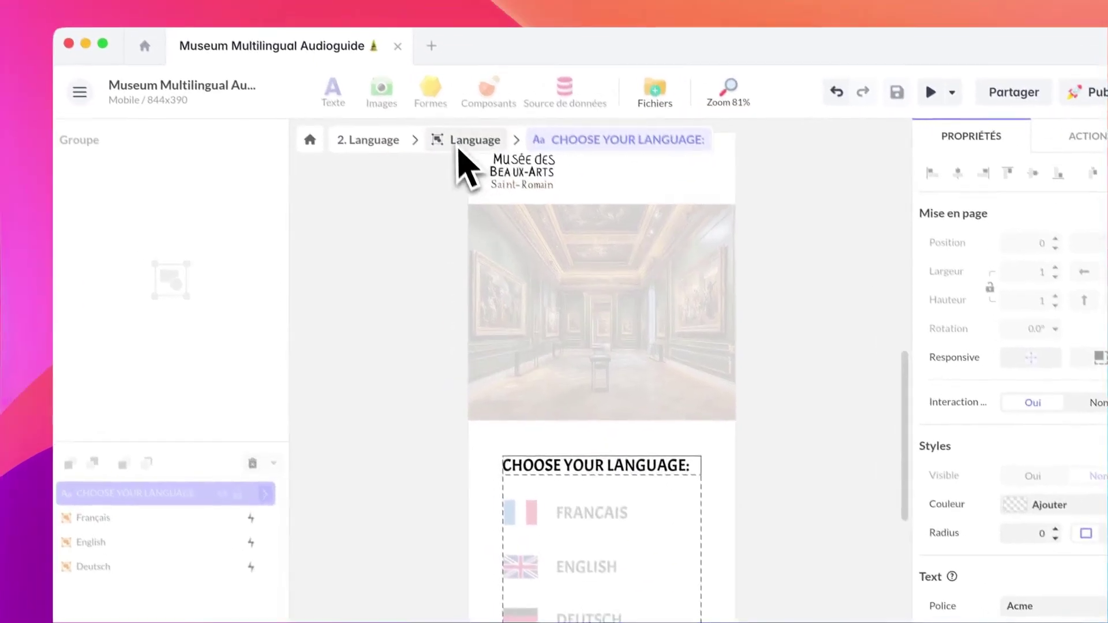
{"action": "left_click", "coordinate": [427, 72]}
{"action": "left_click", "coordinate": [320, 73]}
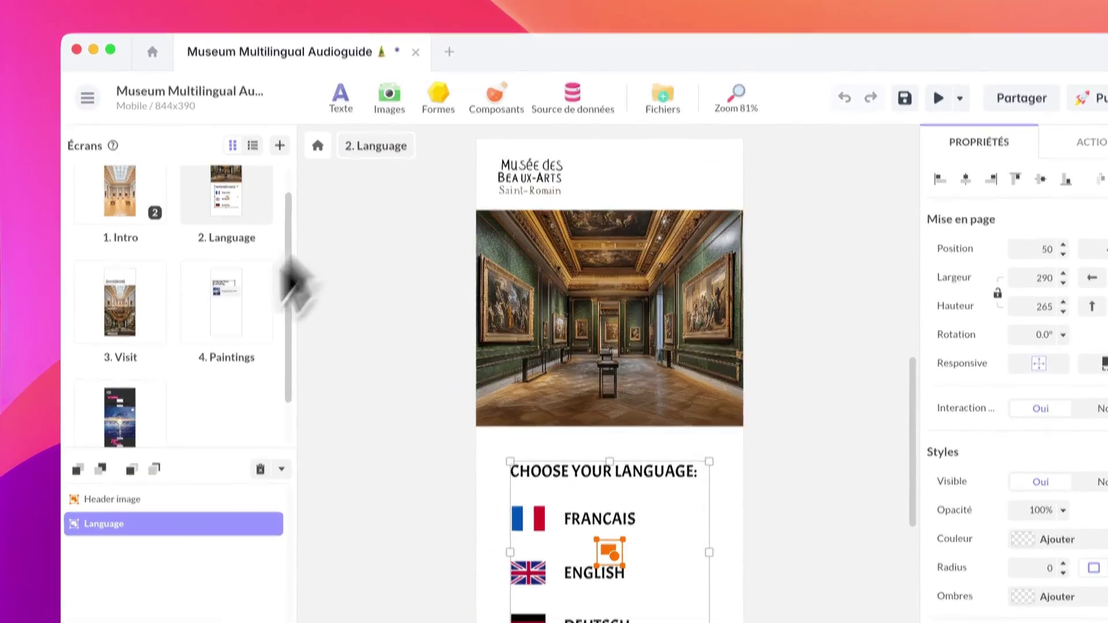
- View the Paintings screen, then open the Crépuscule sur la mer entry of the paintings collection in the database
{"action": "left_click", "coordinate": [242, 324]}
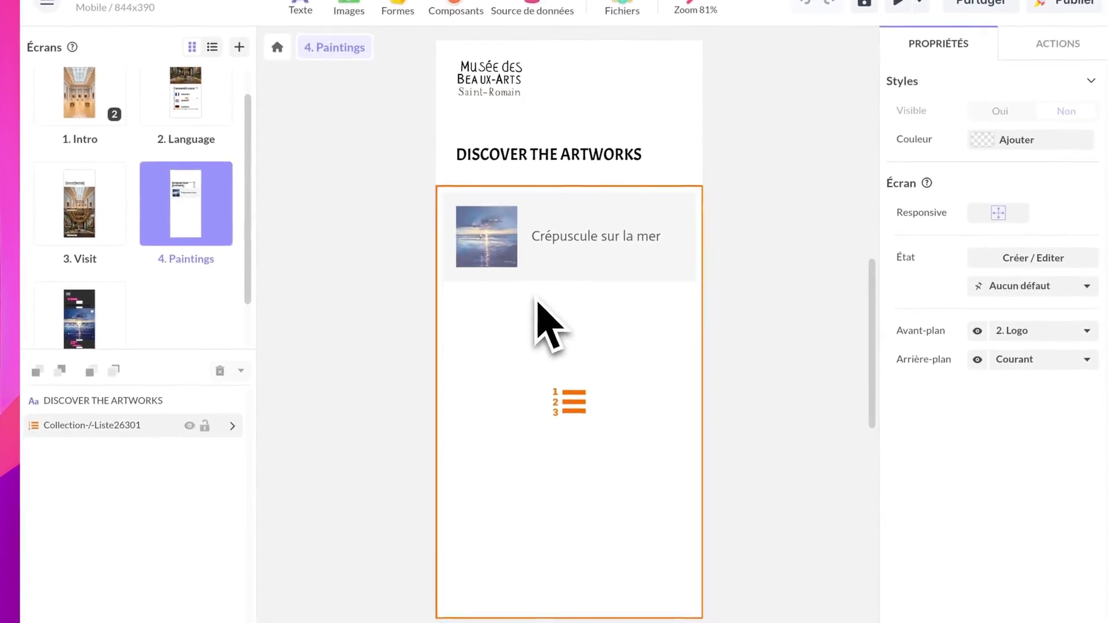
{"action": "left_click", "coordinate": [228, 219]}
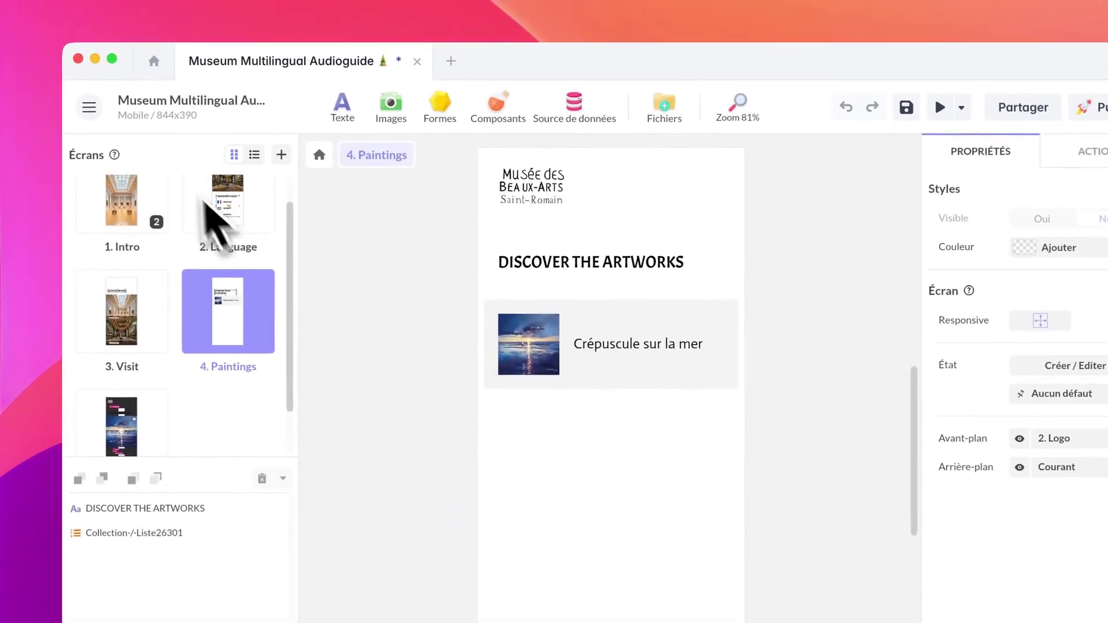
{"action": "left_click", "coordinate": [319, 155]}
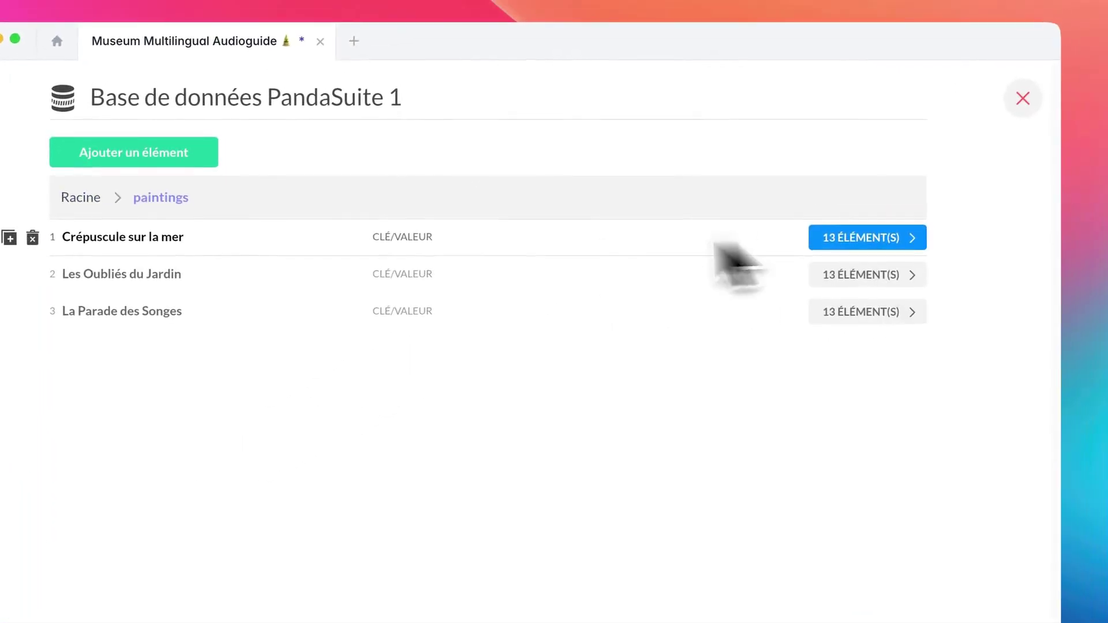
{"action": "left_click", "coordinate": [874, 254]}
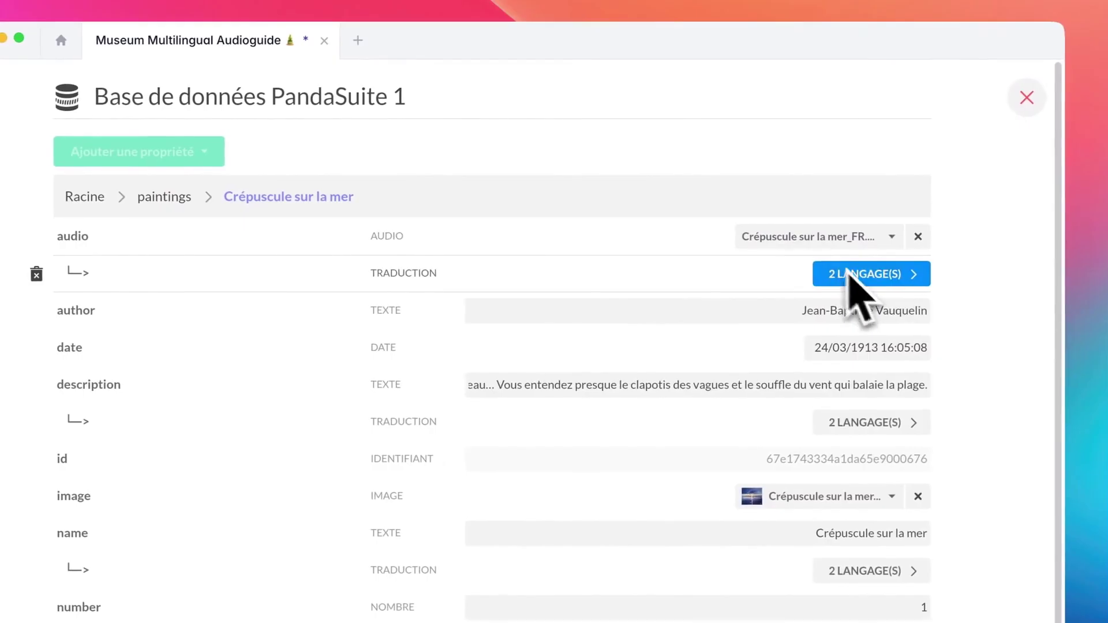
- Examine the audio translations of Crépuscule sur la mer, review the entry's other fields and close the database
{"action": "left_click", "coordinate": [900, 276]}
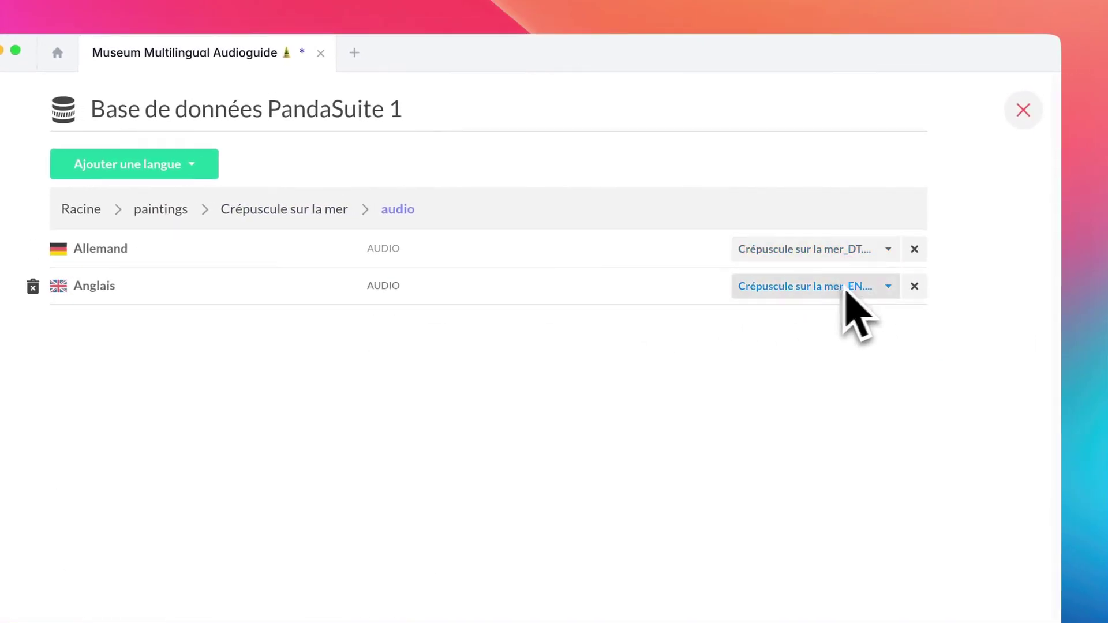
{"action": "left_click", "coordinate": [284, 209]}
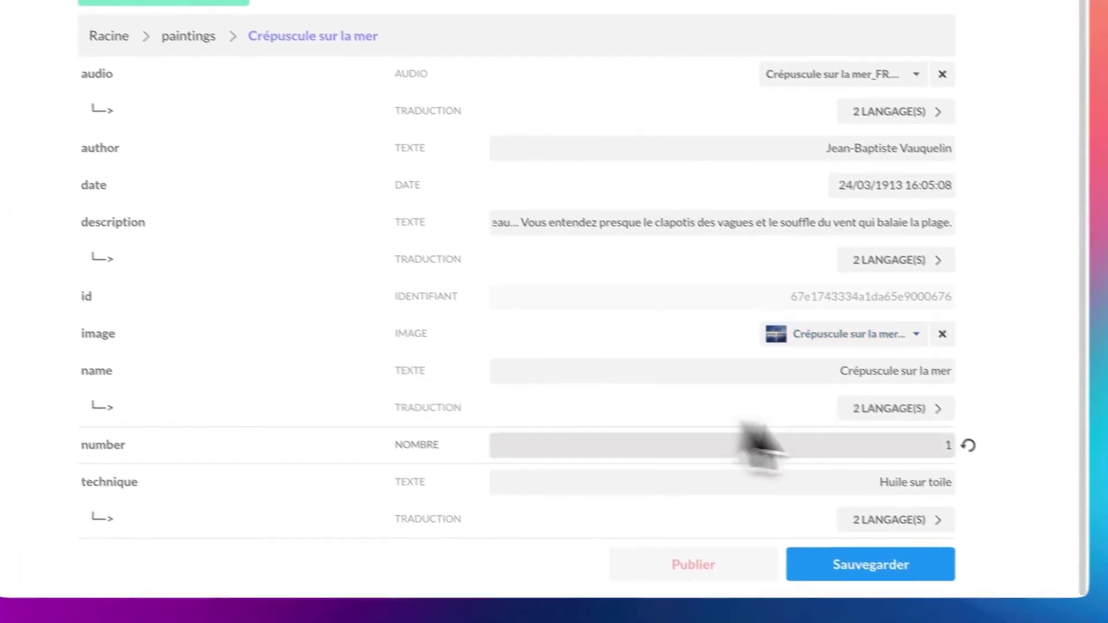
{"action": "mouse_move", "coordinate": [727, 328]}
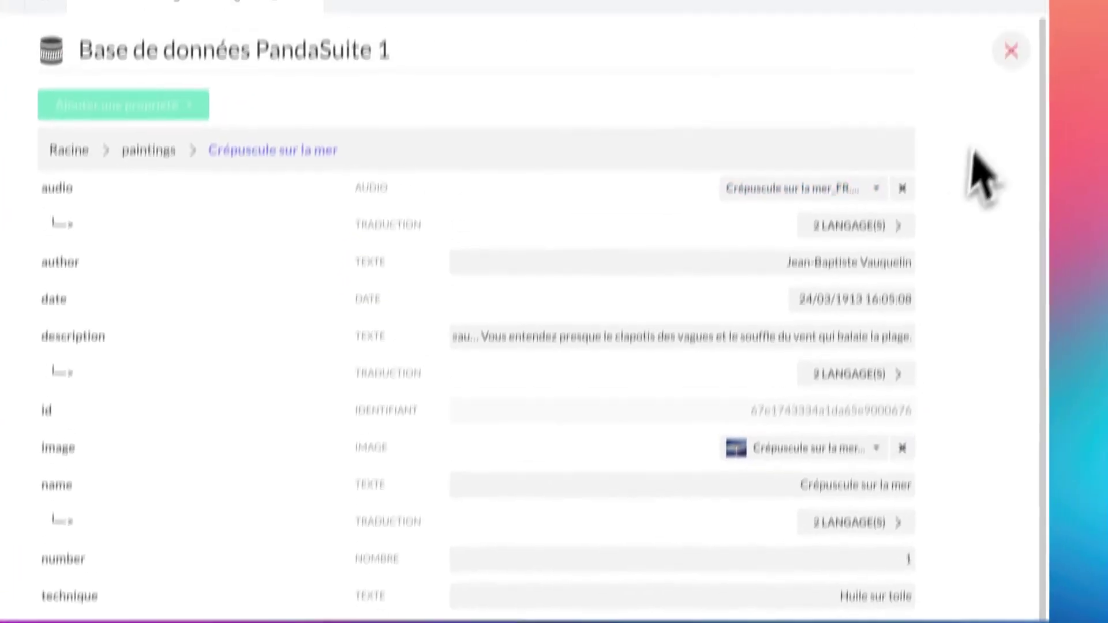
{"action": "left_click", "coordinate": [1008, 50]}
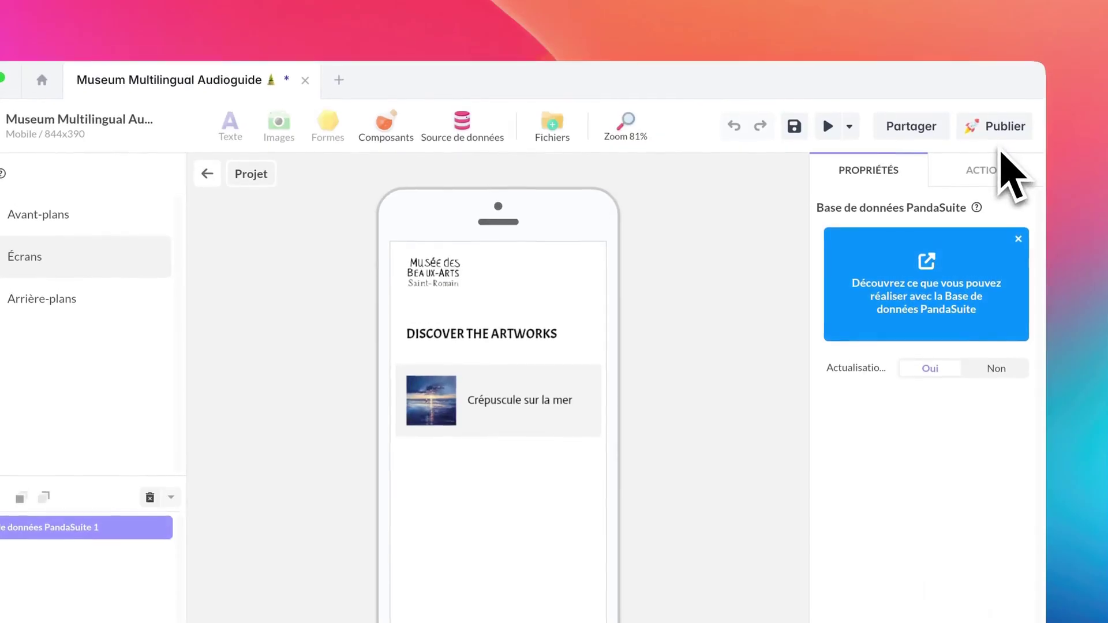